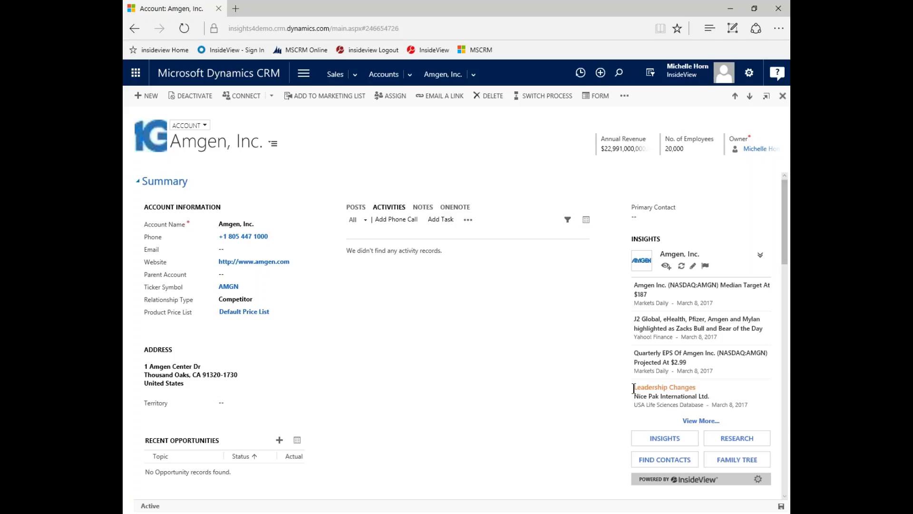
- Review the CRM and InsideView values side by side in the Amgen, Inc. data sync window, then close it
{"action": "scroll", "coordinate": [633, 388], "scroll_direction": "up", "scroll_amount": 1}
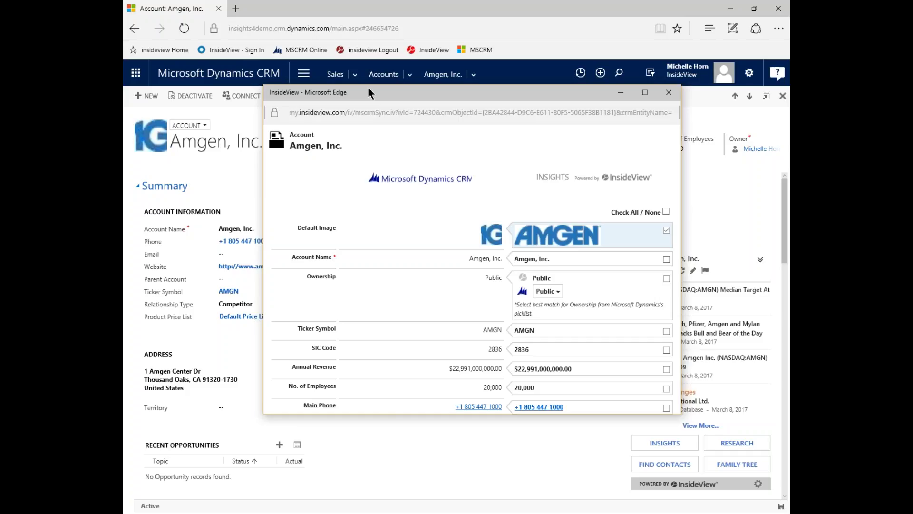
{"action": "scroll", "coordinate": [599, 266], "scroll_direction": "down", "scroll_amount": 1}
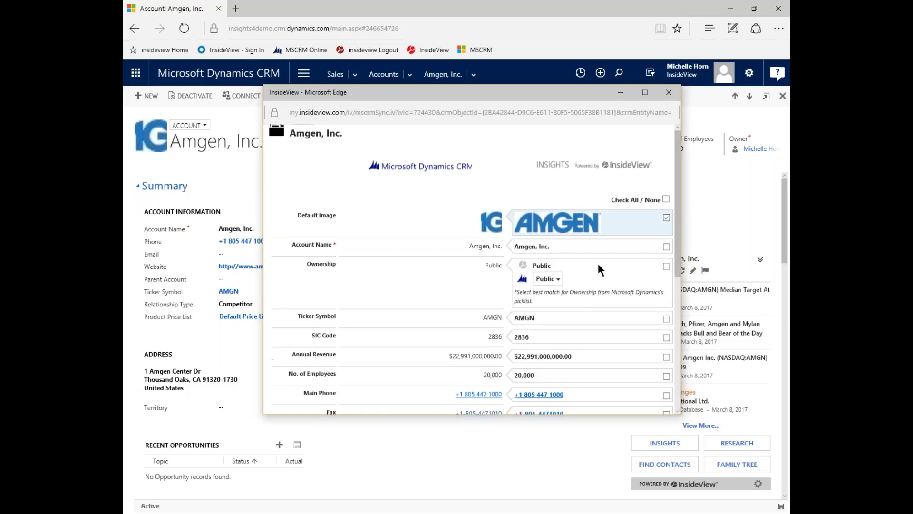
{"action": "scroll", "coordinate": [597, 270], "scroll_direction": "down", "scroll_amount": 5}
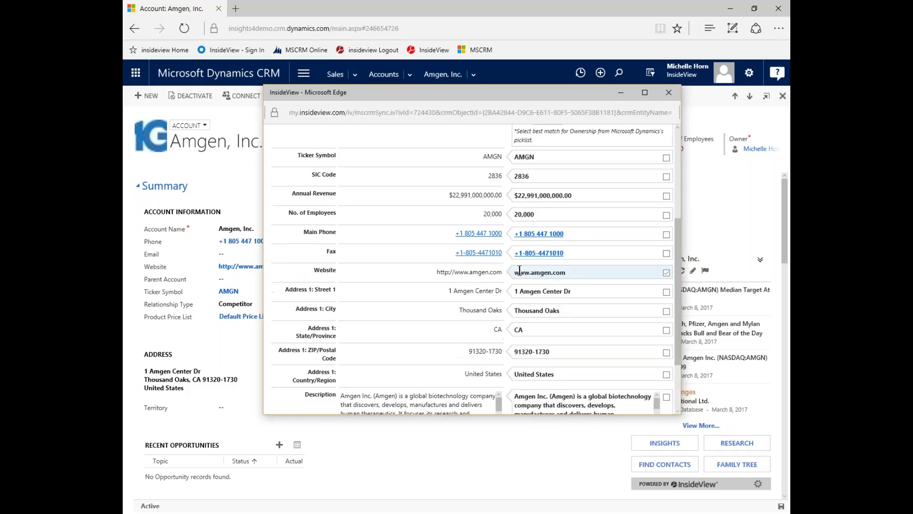
{"action": "scroll", "coordinate": [520, 270], "scroll_direction": "down", "scroll_amount": 3}
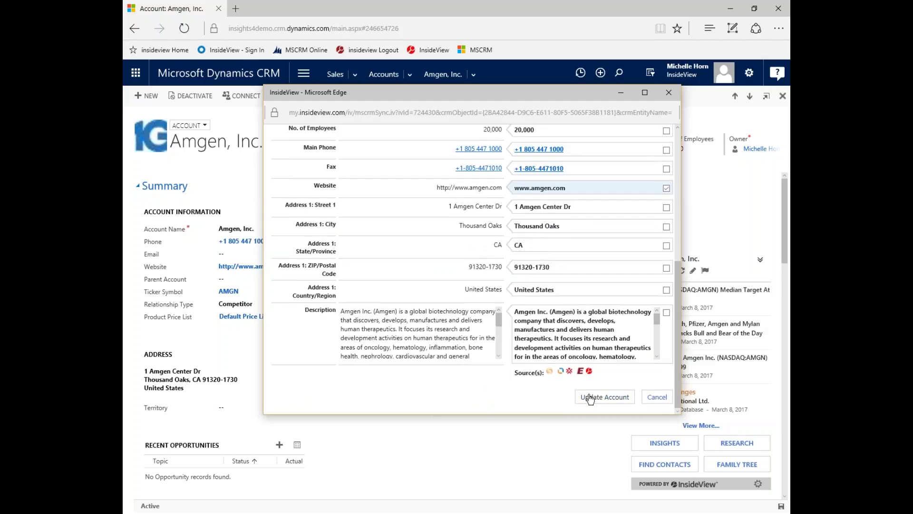
{"action": "left_click", "coordinate": [590, 398]}
{"action": "left_click", "coordinate": [668, 93]}
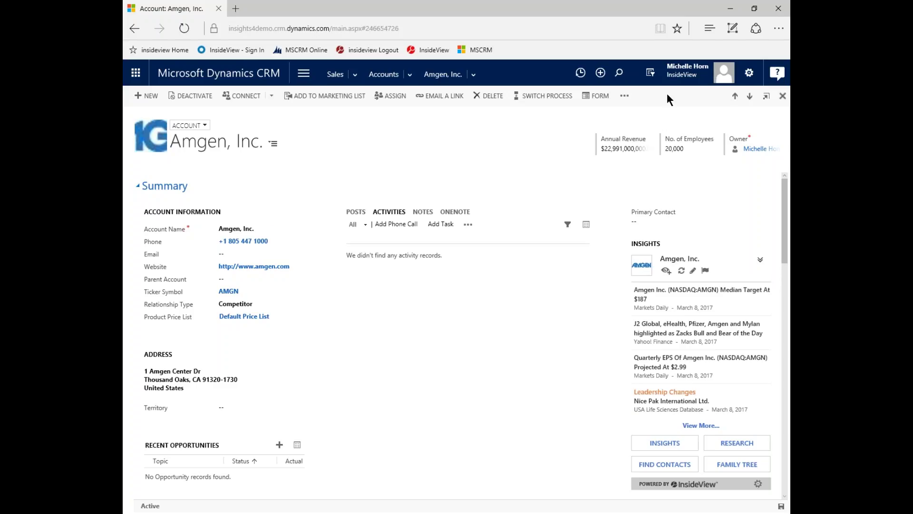
- Browse the alternative InsideView company matches for Amgen, Inc. and cancel without choosing another match
{"action": "left_click", "coordinate": [694, 271]}
{"action": "scroll", "coordinate": [694, 329], "scroll_direction": "down", "scroll_amount": 3}
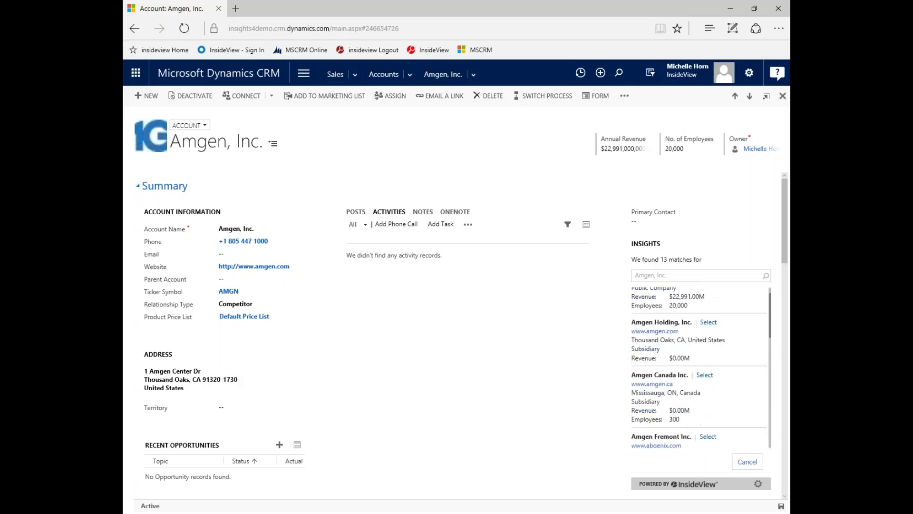
{"action": "scroll", "coordinate": [699, 366], "scroll_direction": "up", "scroll_amount": 1}
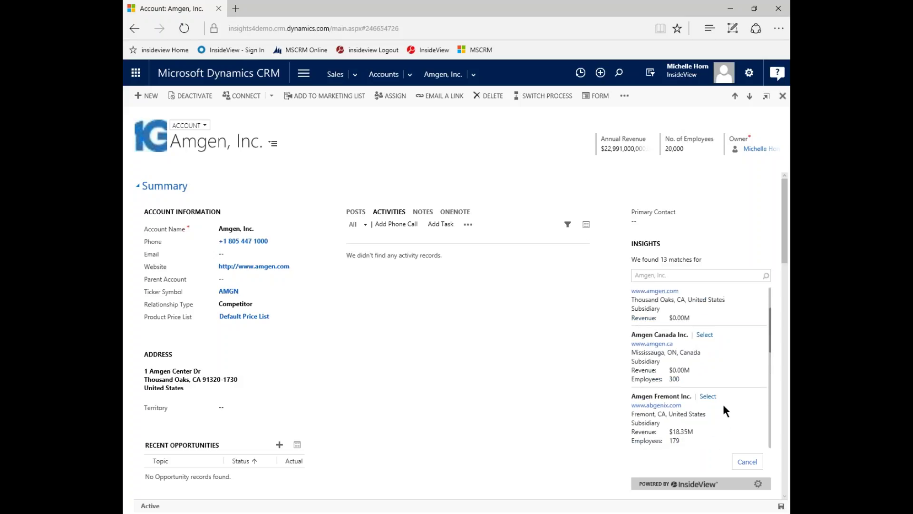
{"action": "left_click", "coordinate": [745, 460]}
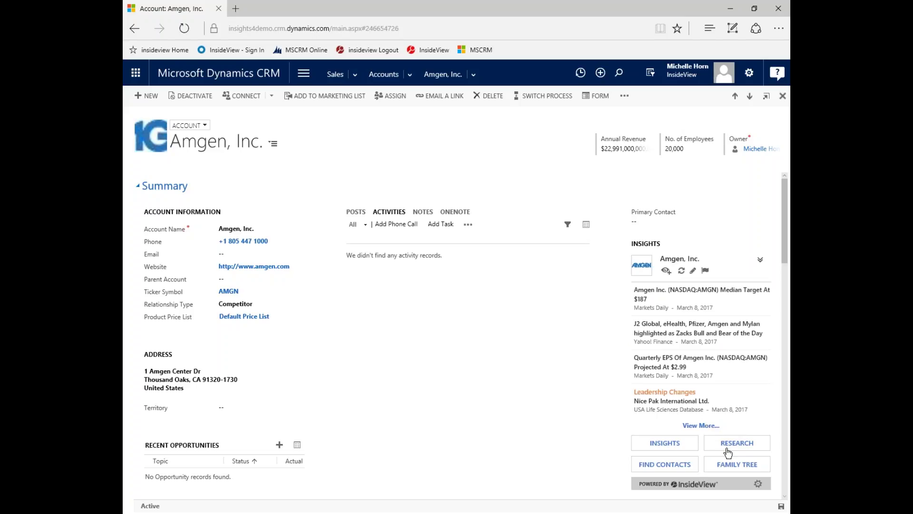
- Open Amgen's full insights news list and filter it to Leadership Changes to view the articles and their sharing options
{"action": "left_click", "coordinate": [675, 448]}
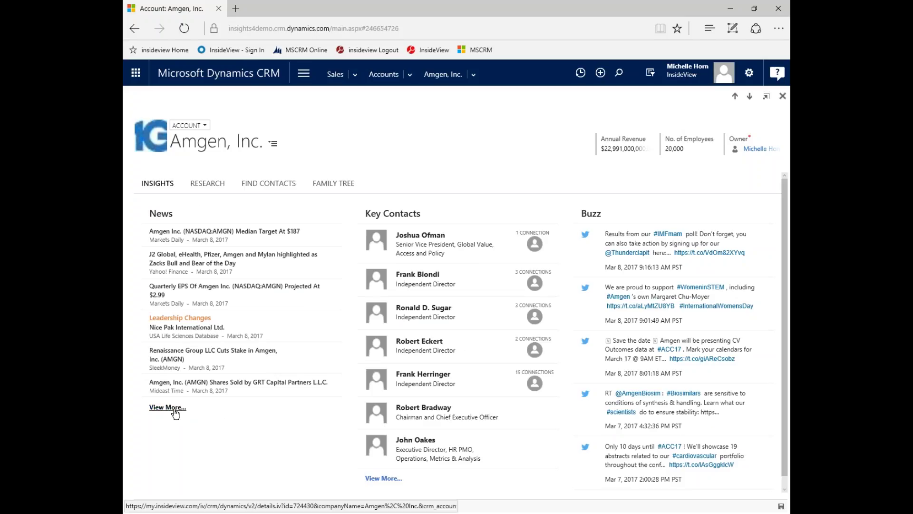
{"action": "left_click", "coordinate": [174, 410]}
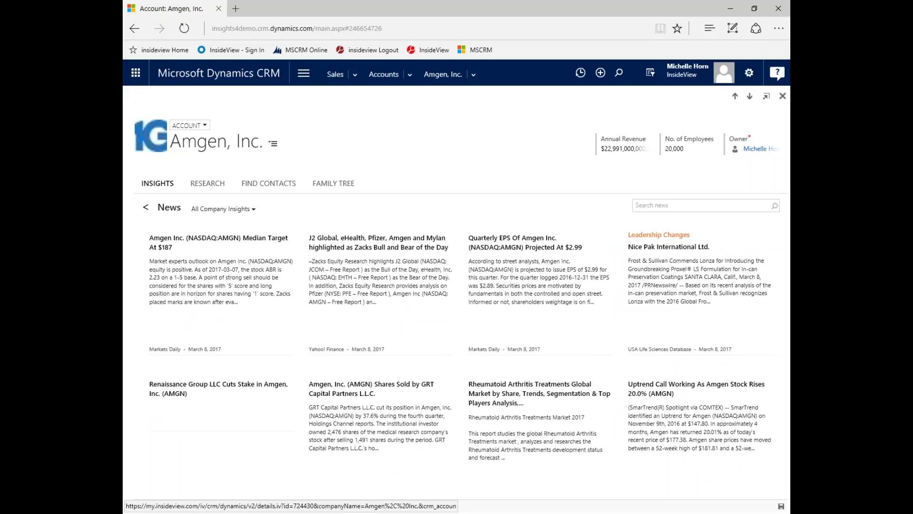
{"action": "left_click", "coordinate": [247, 211]}
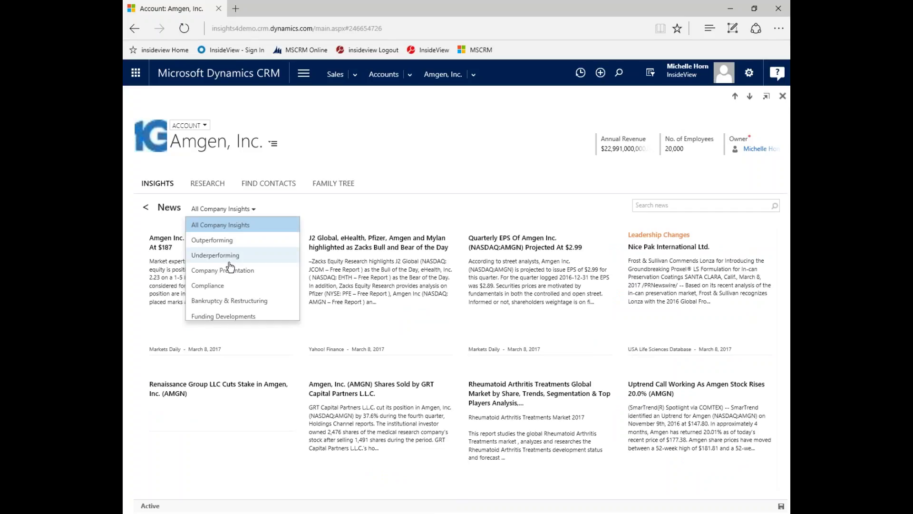
{"action": "scroll", "coordinate": [226, 259], "scroll_direction": "down", "scroll_amount": 1}
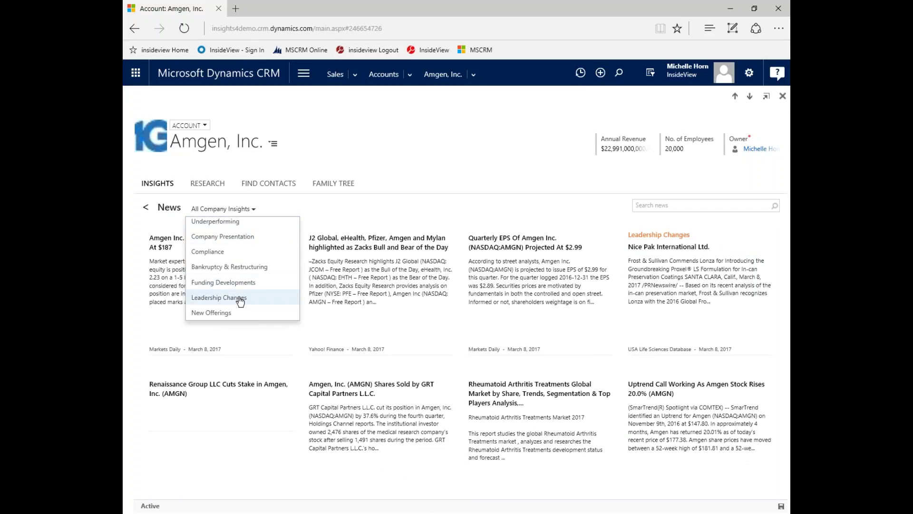
{"action": "left_click", "coordinate": [240, 299]}
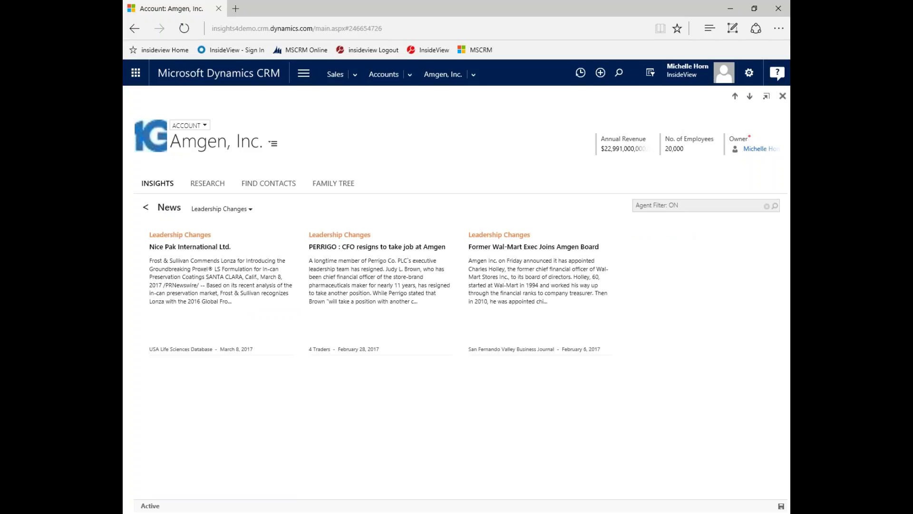
{"action": "mouse_move", "coordinate": [230, 313]}
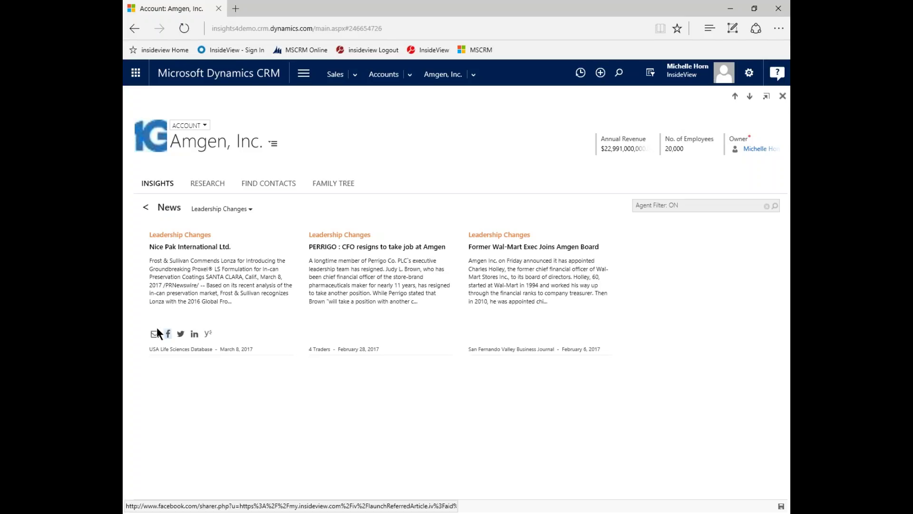
- Return to Amgen's insights overview and open the full Buzz view of its social media posts
{"action": "left_click", "coordinate": [145, 207]}
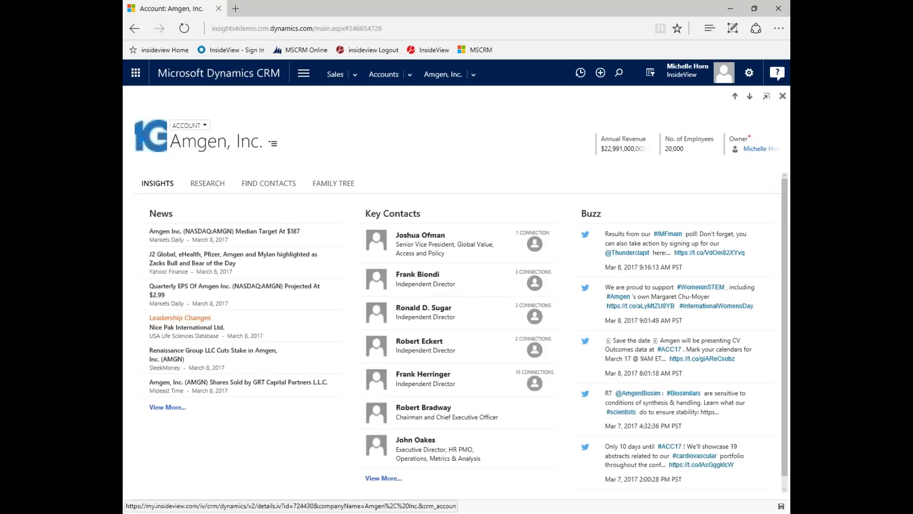
{"action": "scroll", "coordinate": [636, 360], "scroll_direction": "down", "scroll_amount": 1}
{"action": "left_click", "coordinate": [597, 490]}
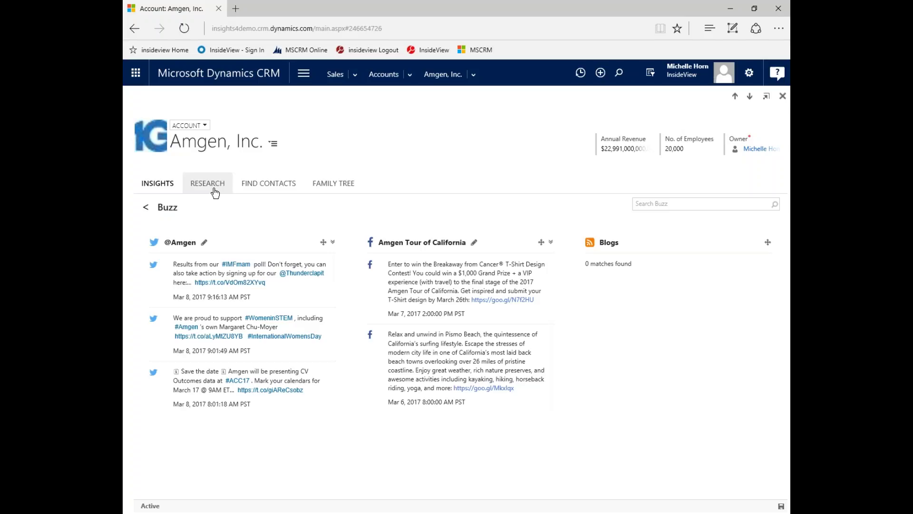
- View the full Biopharmaceuticals and Biotherapeutics industry profile in Amgen's research section, then return to the research overview
{"action": "left_click", "coordinate": [214, 190]}
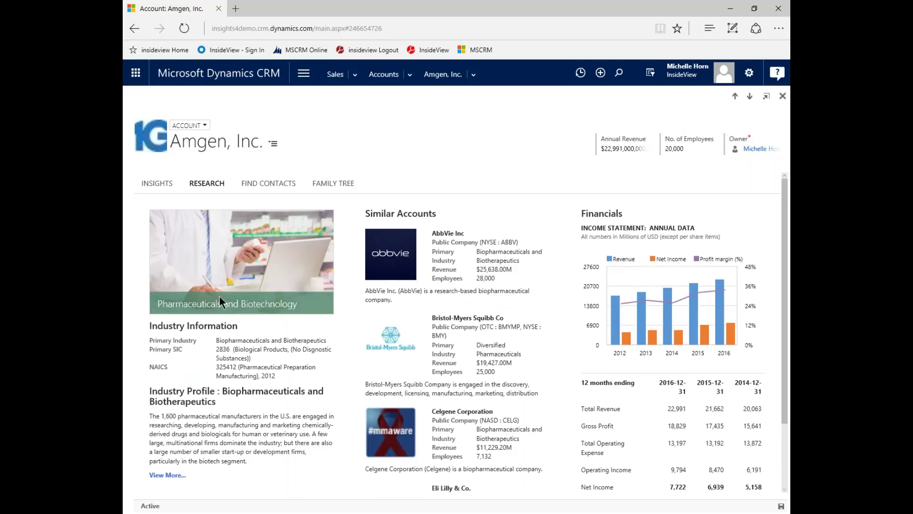
{"action": "left_click", "coordinate": [159, 476]}
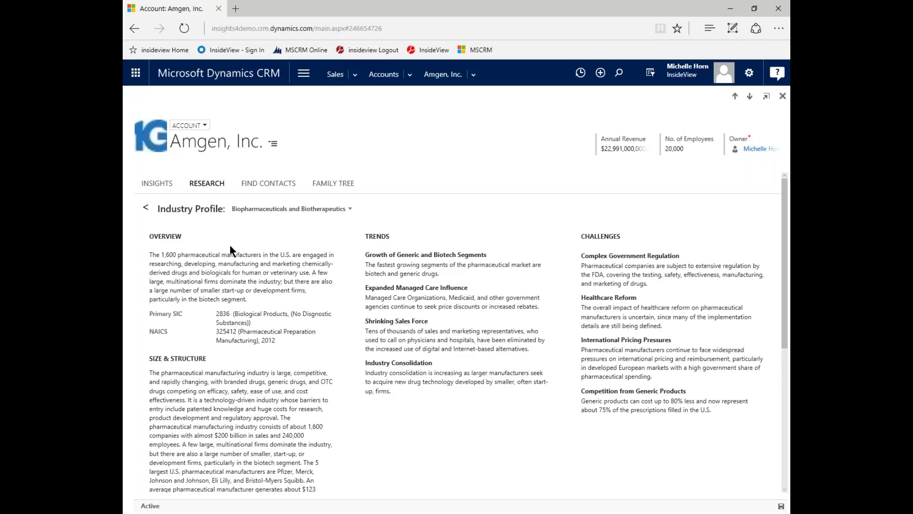
{"action": "left_click", "coordinate": [146, 208]}
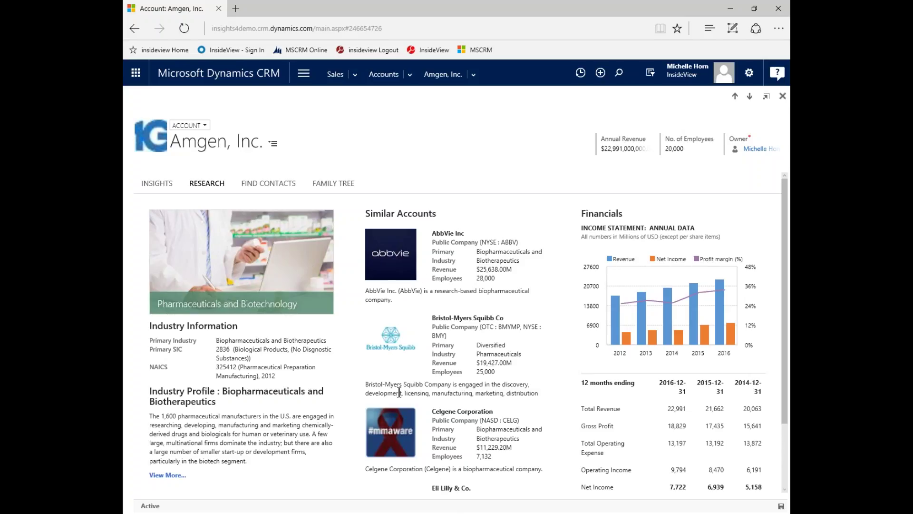
- Look over Amgen's similar accounts and open its full financials with the annual income statement and SEC filings
{"action": "scroll", "coordinate": [414, 411], "scroll_direction": "down", "scroll_amount": 2}
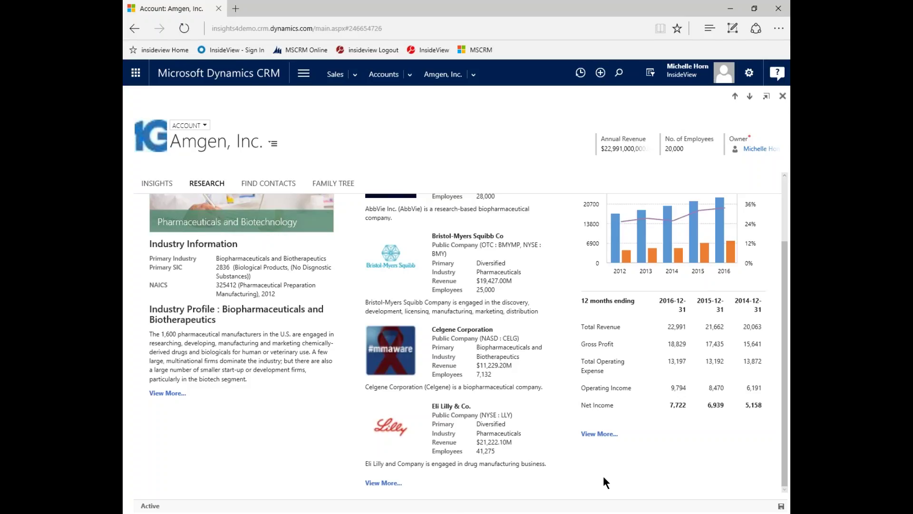
{"action": "scroll", "coordinate": [603, 475], "scroll_direction": "up", "scroll_amount": 2}
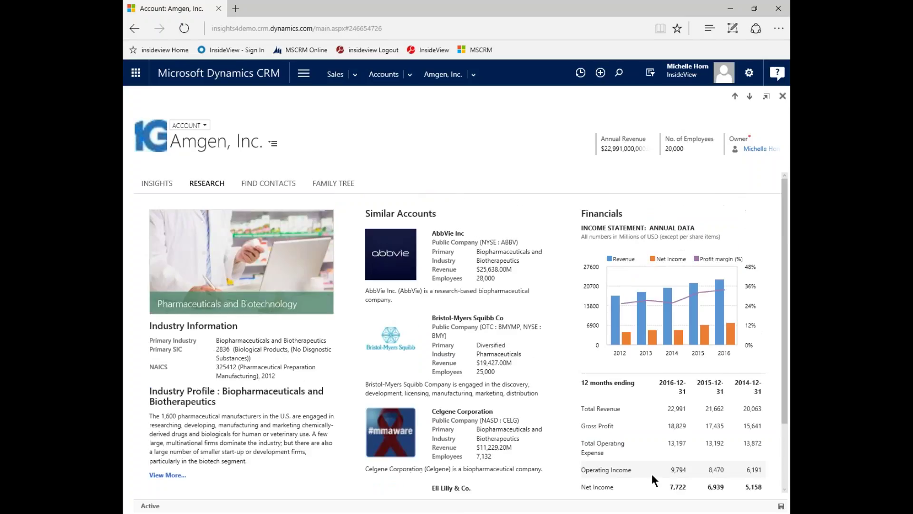
{"action": "scroll", "coordinate": [652, 472], "scroll_direction": "down", "scroll_amount": 3}
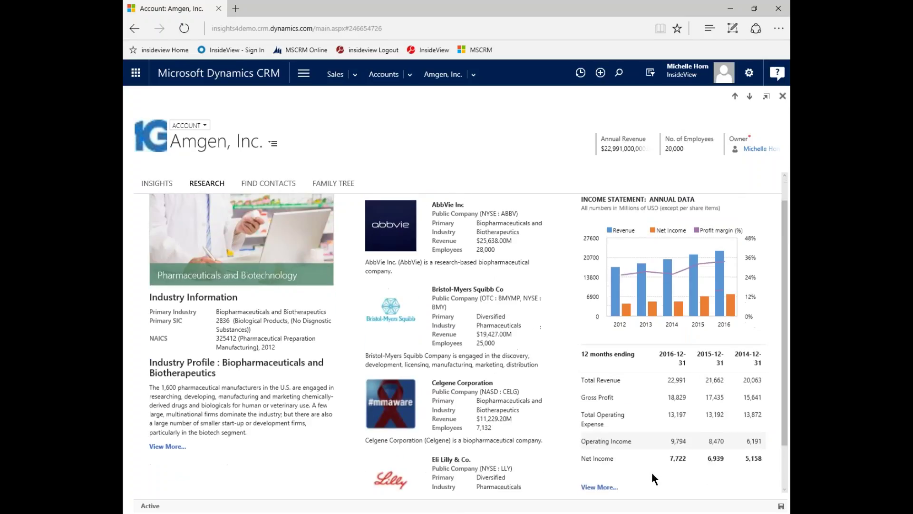
{"action": "left_click", "coordinate": [598, 435]}
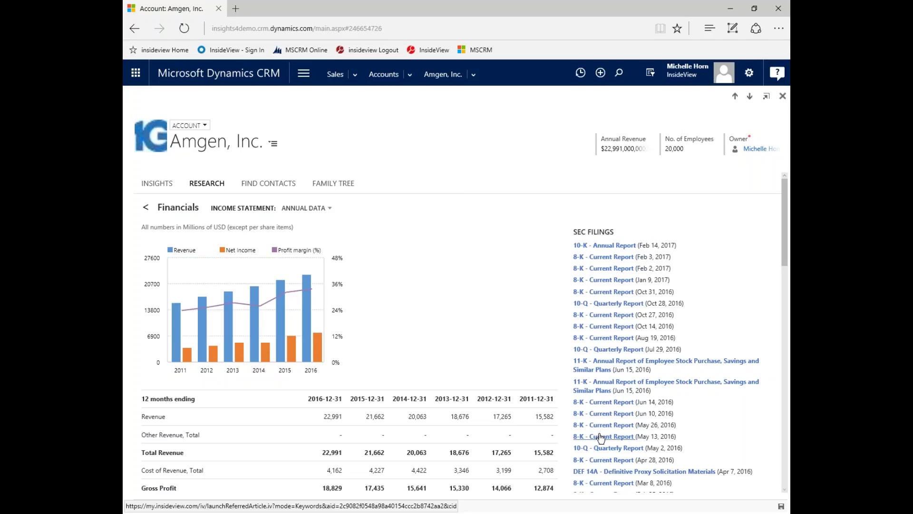
- Examine Amgen's corporate family tree, including its subsidiaries and acquisitions
{"action": "left_click", "coordinate": [335, 188]}
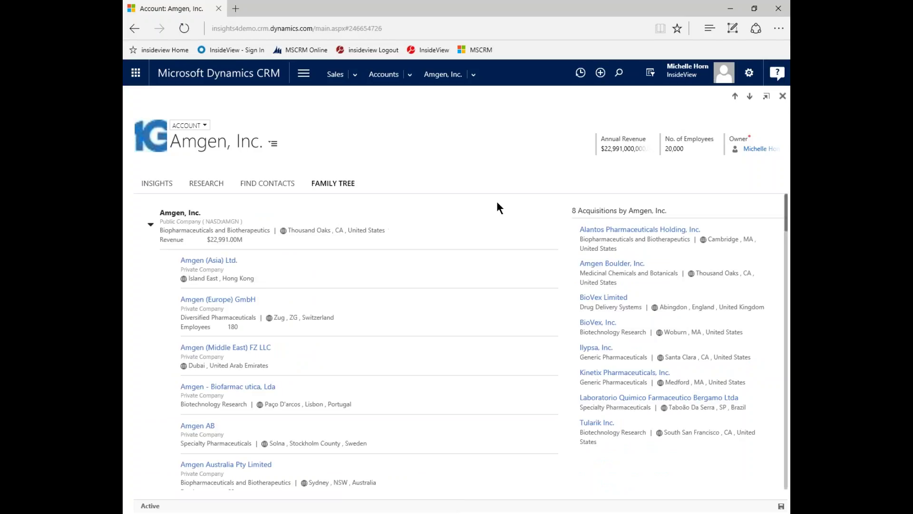
{"action": "scroll", "coordinate": [448, 366], "scroll_direction": "down", "scroll_amount": 8}
{"action": "scroll", "coordinate": [304, 357], "scroll_direction": "down", "scroll_amount": 8}
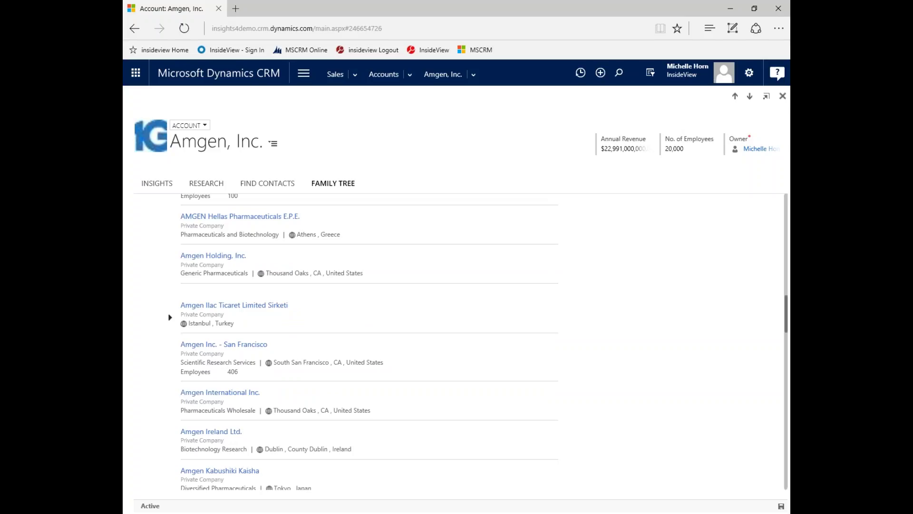
- Return to the Amgen account form, then create and save a new account named hp
{"action": "left_click", "coordinate": [185, 144]}
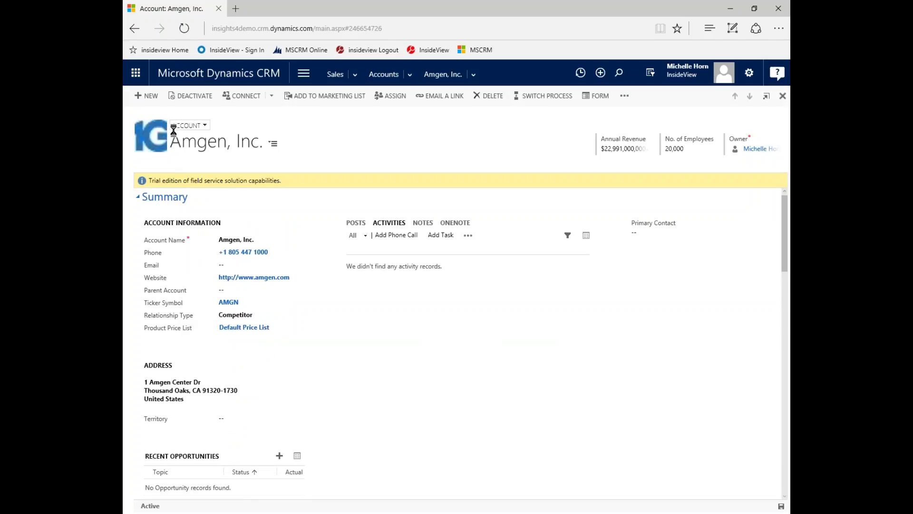
{"action": "left_click", "coordinate": [141, 95]}
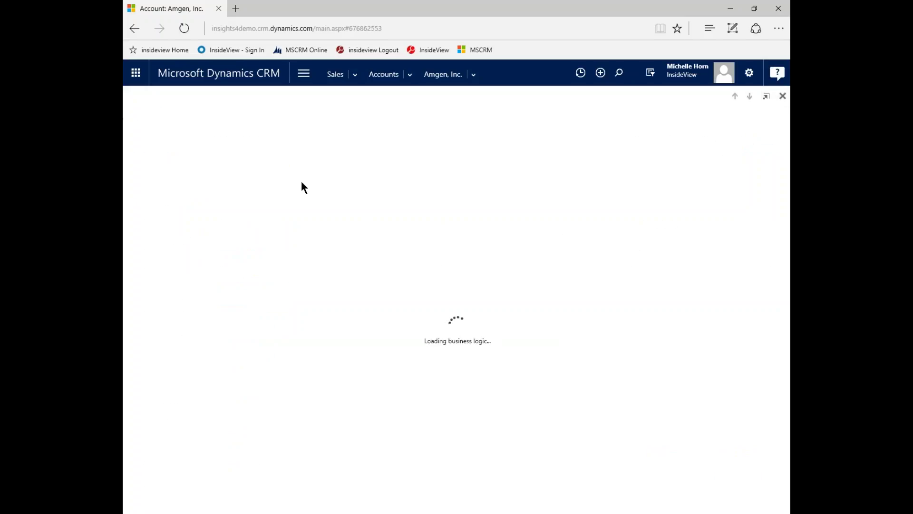
{"action": "left_click", "coordinate": [248, 237]}
{"action": "type", "text": "hp"}
{"action": "key", "text": "Tab"}
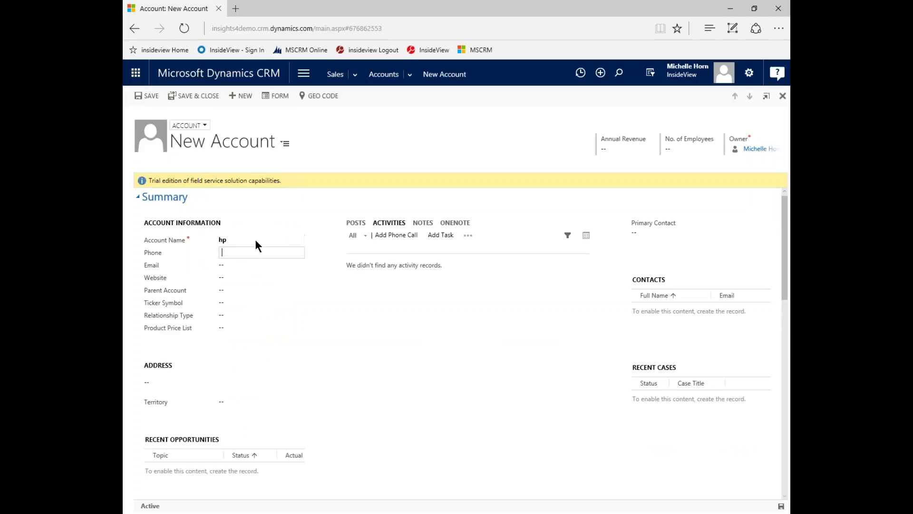
{"action": "left_click", "coordinate": [150, 96]}
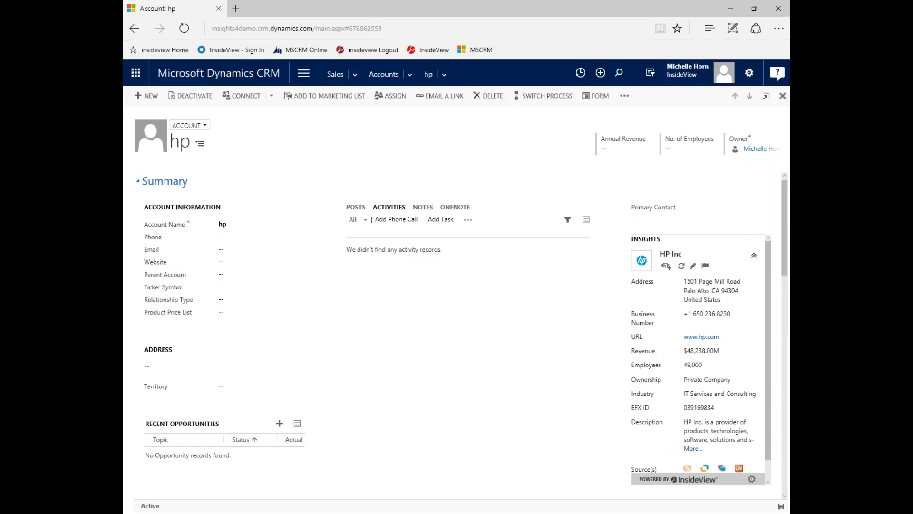
- Update the hp account with all the checked InsideView values for HP Inc and reload the record, resubmitting the form
{"action": "left_click_drag", "start_coordinate": [365, 85], "coordinate": [487, 87]}
{"action": "scroll", "coordinate": [421, 236], "scroll_direction": "down", "scroll_amount": 2}
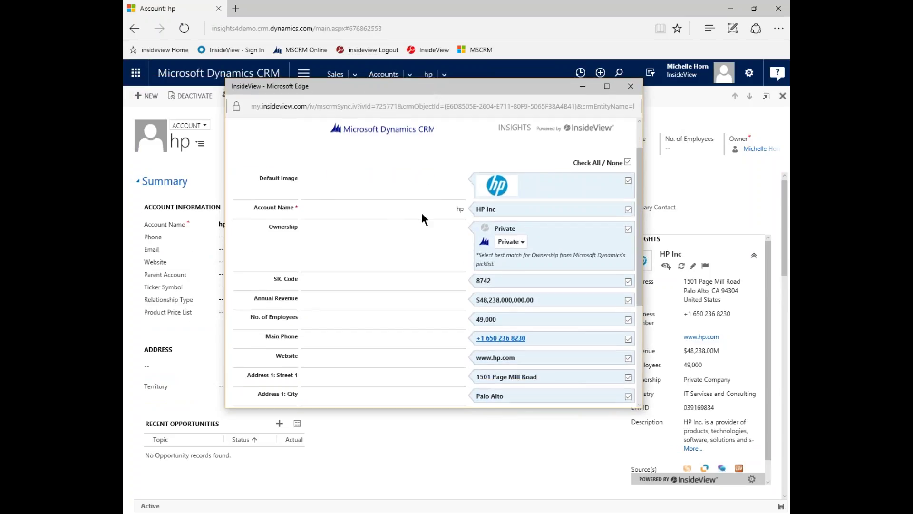
{"action": "scroll", "coordinate": [422, 218], "scroll_direction": "down", "scroll_amount": 6}
{"action": "scroll", "coordinate": [422, 214], "scroll_direction": "down", "scroll_amount": 2}
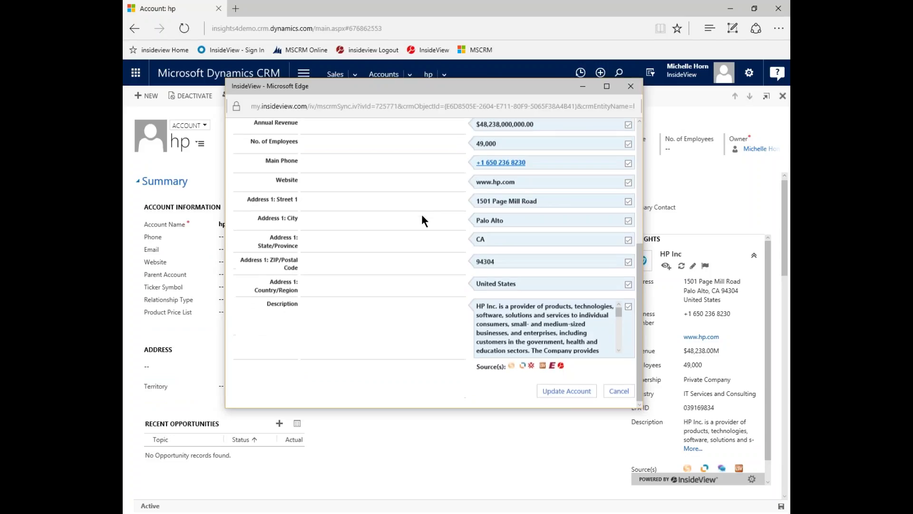
{"action": "left_click", "coordinate": [567, 394]}
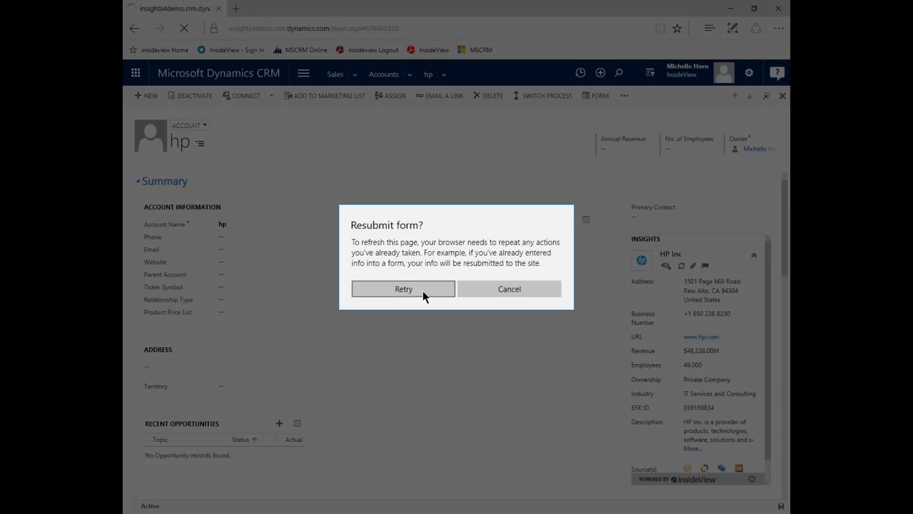
{"action": "left_click", "coordinate": [422, 290]}
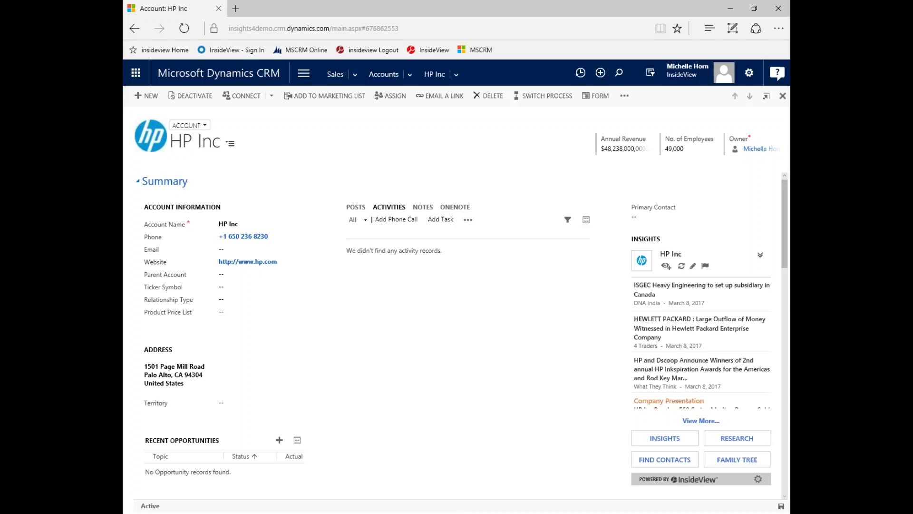
- Open the InsideView contact finder for the HP Inc account and highlight the total number of available contacts
{"action": "left_click", "coordinate": [680, 460]}
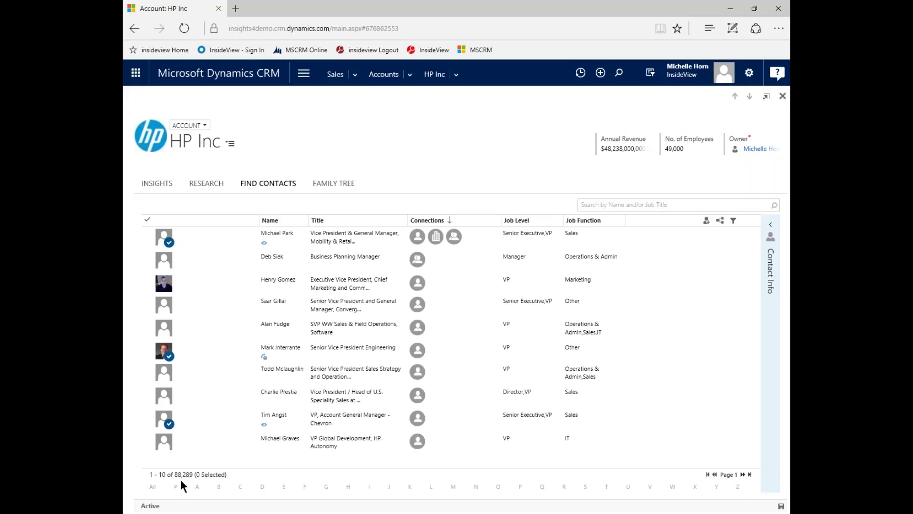
{"action": "left_click_drag", "start_coordinate": [174, 475], "coordinate": [189, 475]}
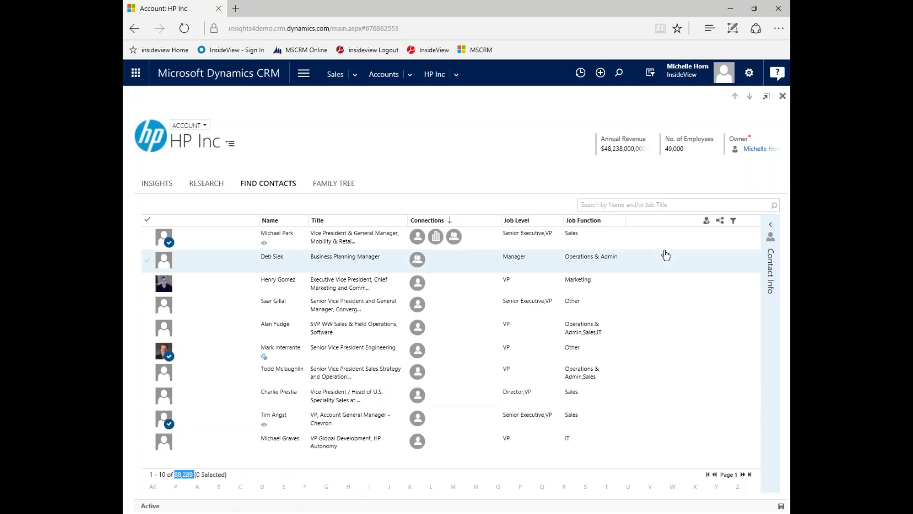
- Turn on column filtering for the HP Inc contact list and filter the job function to Sales and Marketing
{"action": "left_click", "coordinate": [733, 222]}
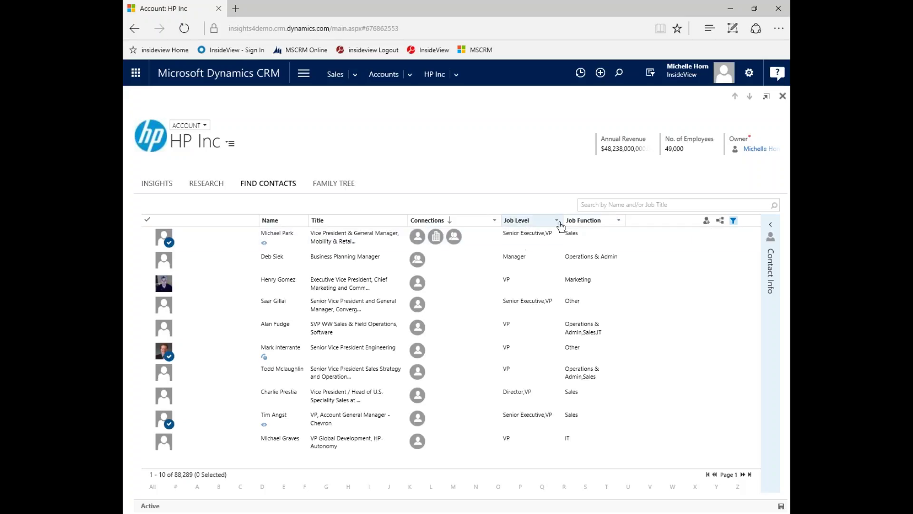
{"action": "left_click", "coordinate": [618, 222]}
{"action": "left_click", "coordinate": [554, 246]}
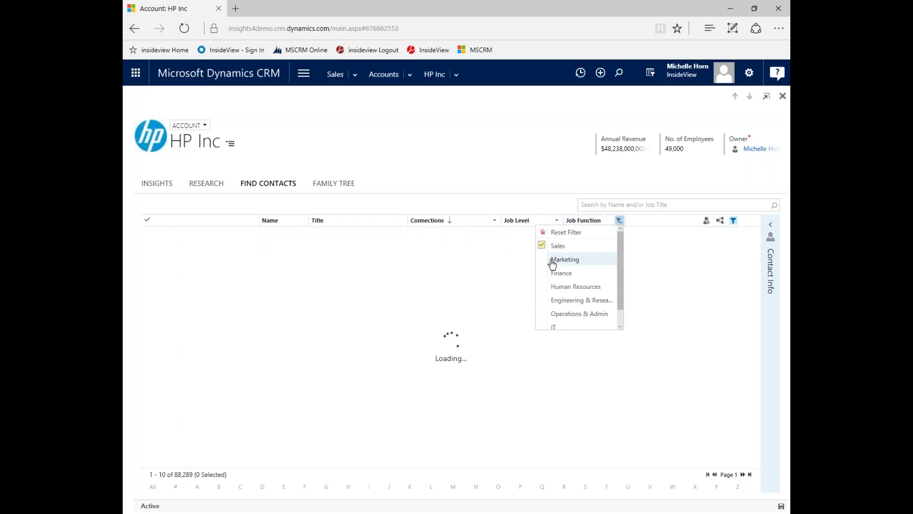
{"action": "left_click", "coordinate": [552, 260]}
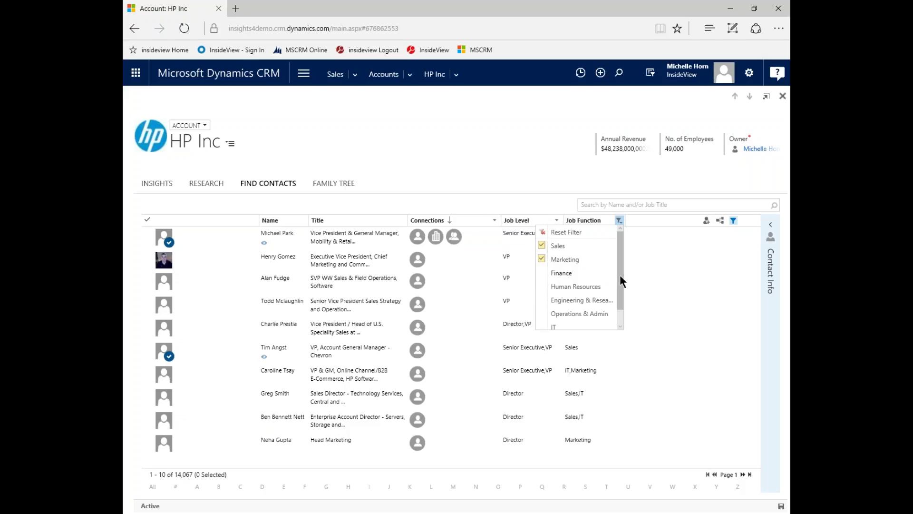
- Narrow the filtered contact list by job level to keep senior, VP-level contacts
{"action": "left_click", "coordinate": [556, 221]}
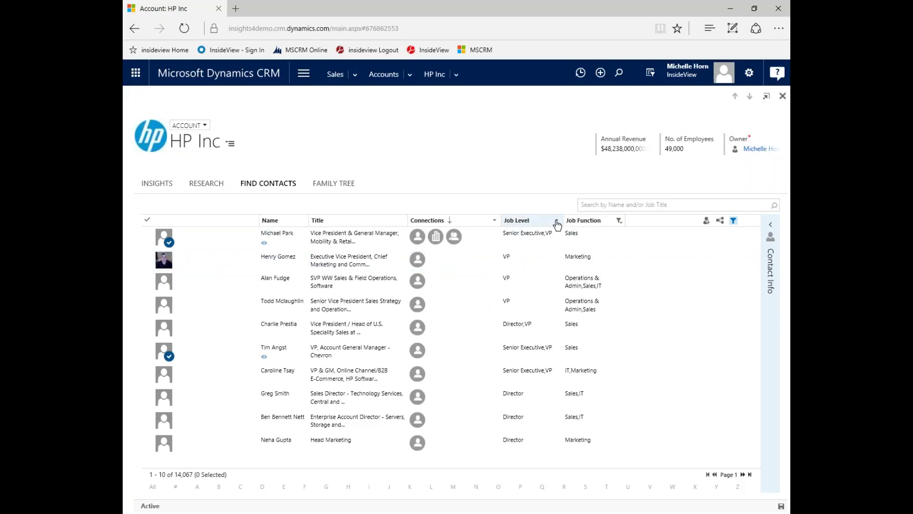
{"action": "left_click", "coordinate": [556, 221]}
{"action": "left_click", "coordinate": [511, 260]}
{"action": "left_click", "coordinate": [484, 273]}
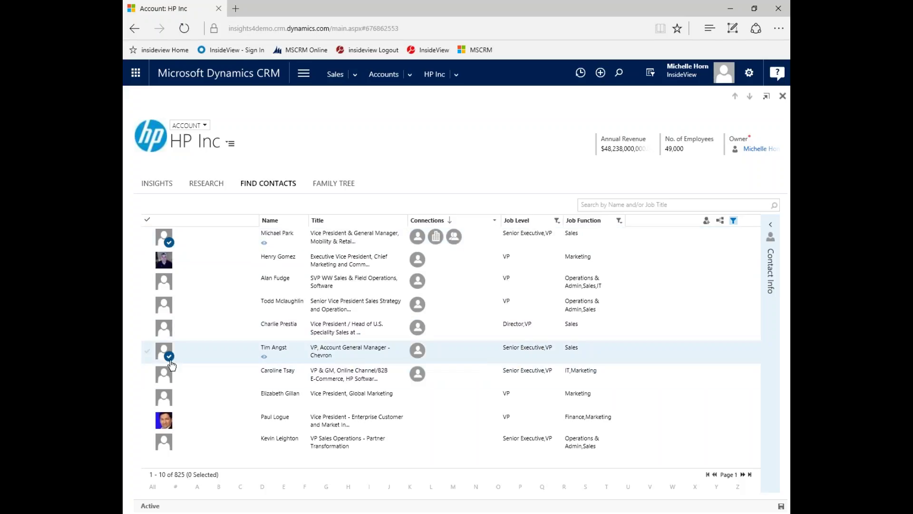
- Add the mobility and retail, Chevron account and enterprise customer vice presidents to CRM as contacts, and the Vice President, Global Marketing as a lead
{"action": "mouse_move", "coordinate": [265, 245]}
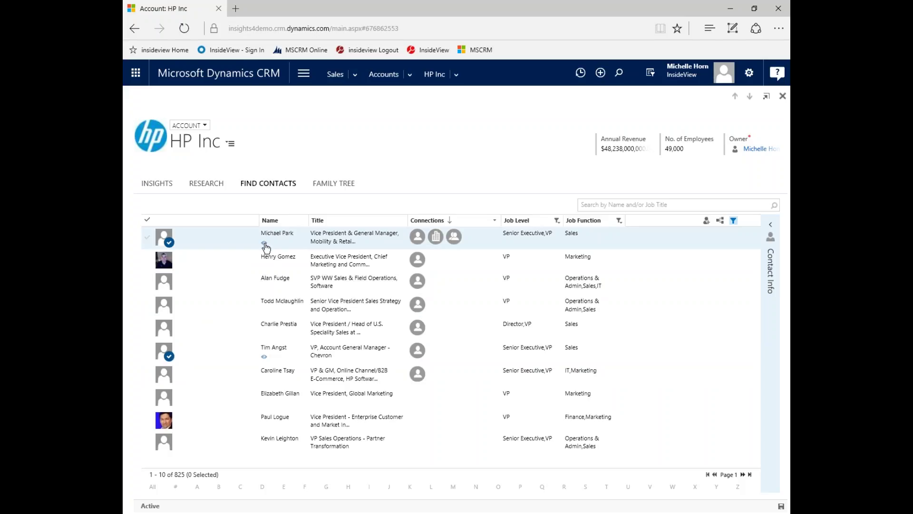
{"action": "left_click", "coordinate": [148, 238]}
{"action": "left_click", "coordinate": [145, 351]}
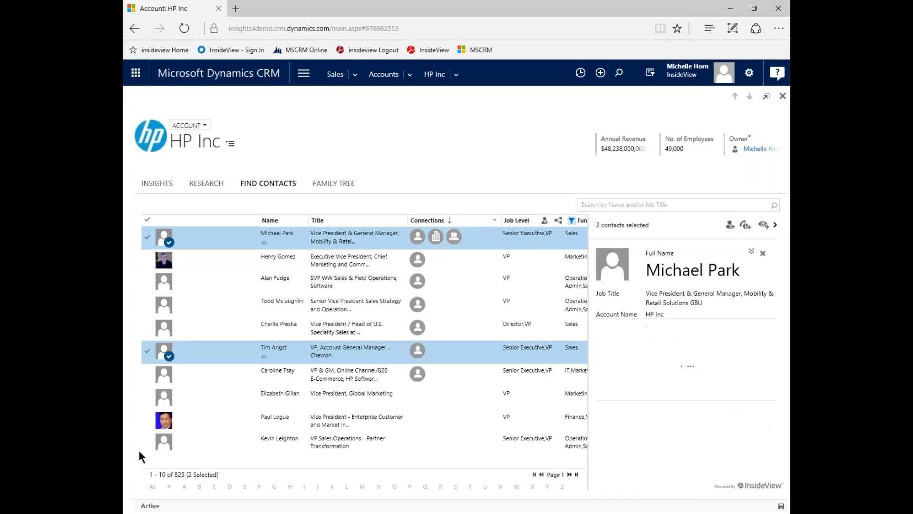
{"action": "left_click", "coordinate": [151, 408]}
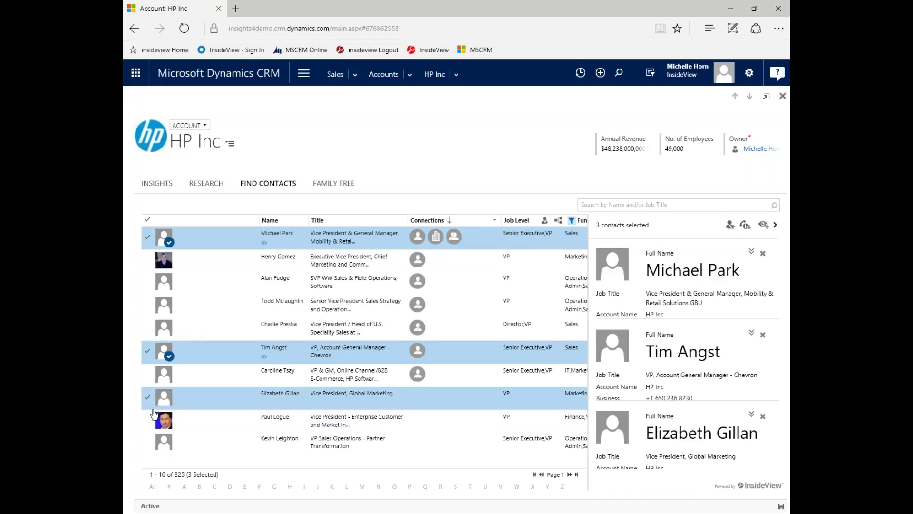
{"action": "left_click", "coordinate": [148, 402]}
{"action": "left_click", "coordinate": [146, 421]}
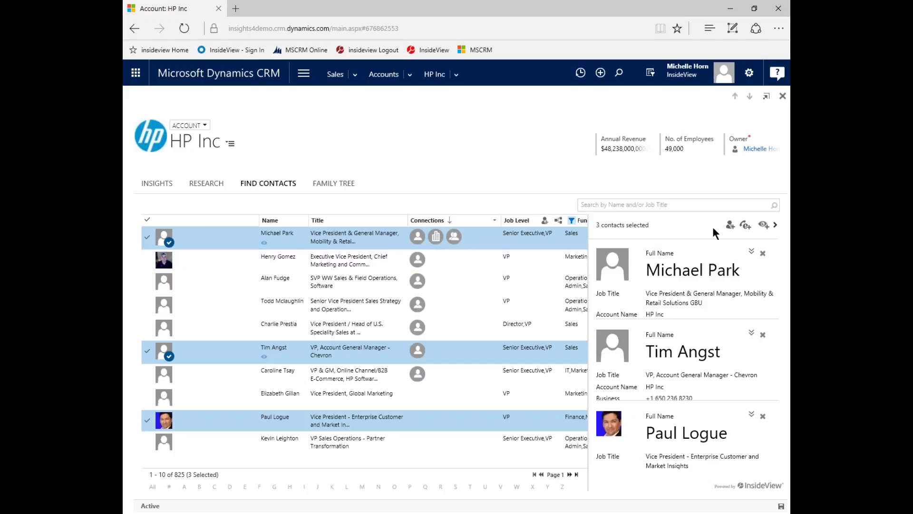
{"action": "left_click", "coordinate": [729, 225]}
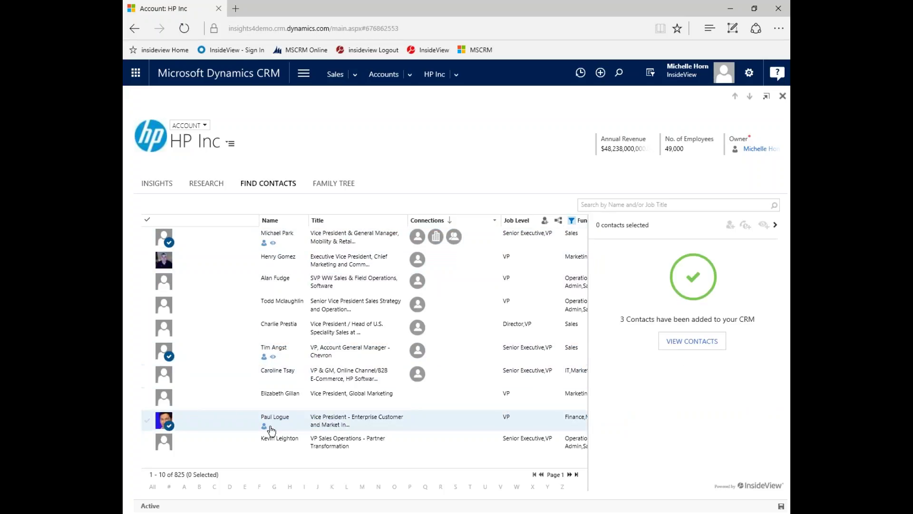
{"action": "left_click", "coordinate": [204, 402]}
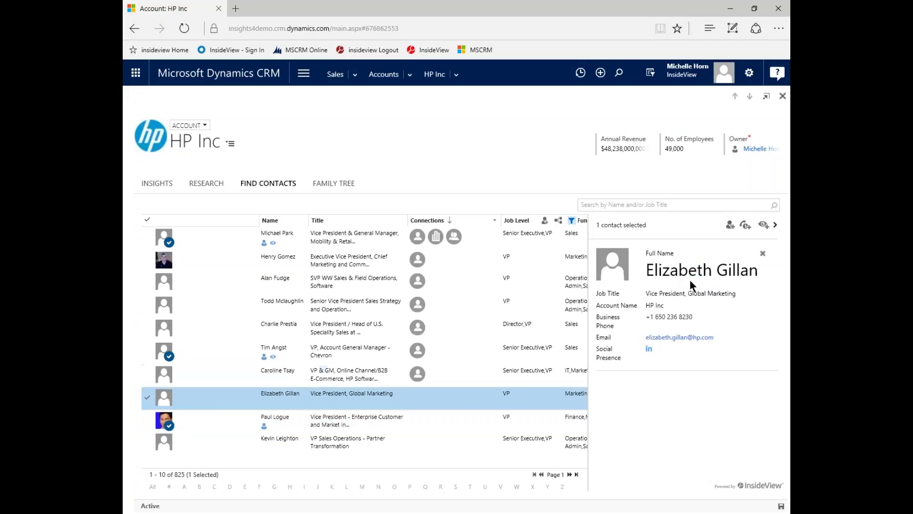
{"action": "left_click", "coordinate": [746, 226]}
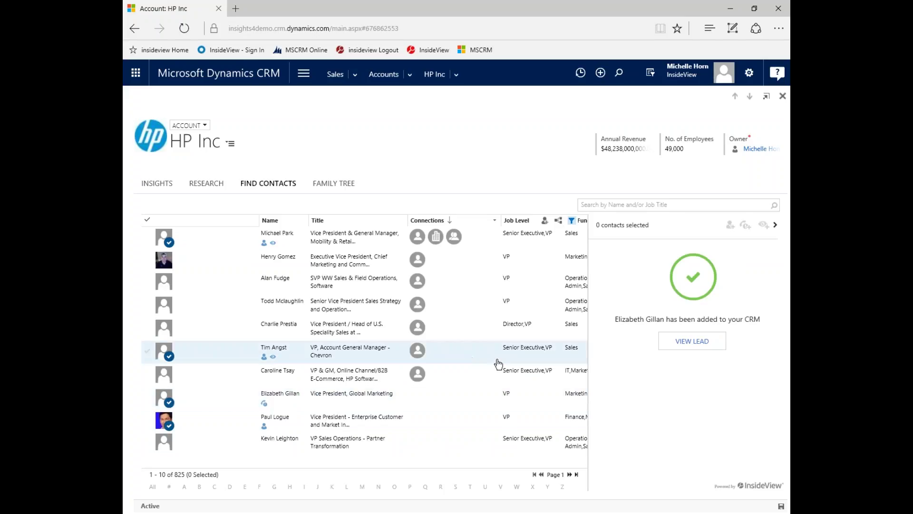
- Examine the connection paths to HP's Vice President & General Manager for mobility and retail, including coworker, personal and previous-coworker links
{"action": "left_click", "coordinate": [428, 242]}
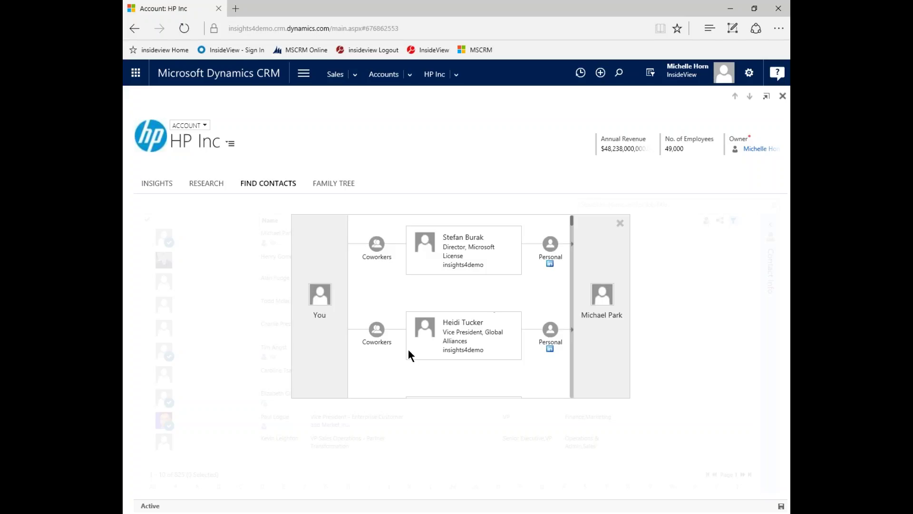
{"action": "scroll", "coordinate": [507, 344], "scroll_direction": "down", "scroll_amount": 1}
{"action": "scroll", "coordinate": [507, 341], "scroll_direction": "down", "scroll_amount": 1}
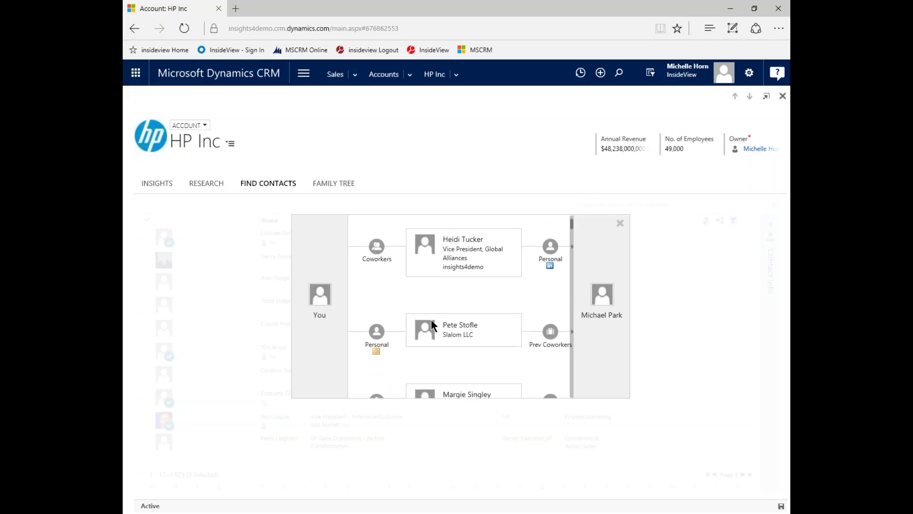
{"action": "scroll", "coordinate": [430, 319], "scroll_direction": "down", "scroll_amount": 1}
{"action": "scroll", "coordinate": [533, 350], "scroll_direction": "down", "scroll_amount": 1}
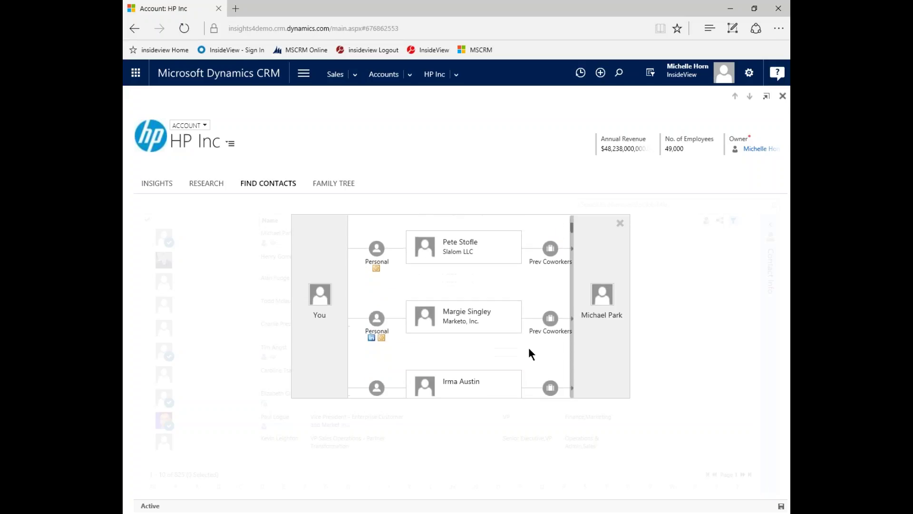
{"action": "scroll", "coordinate": [528, 348], "scroll_direction": "down", "scroll_amount": 4}
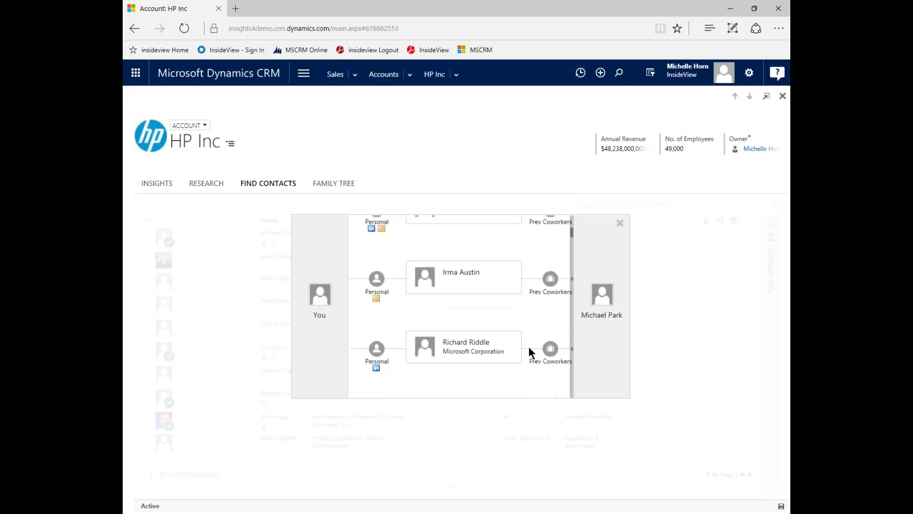
{"action": "scroll", "coordinate": [527, 348], "scroll_direction": "down", "scroll_amount": 2}
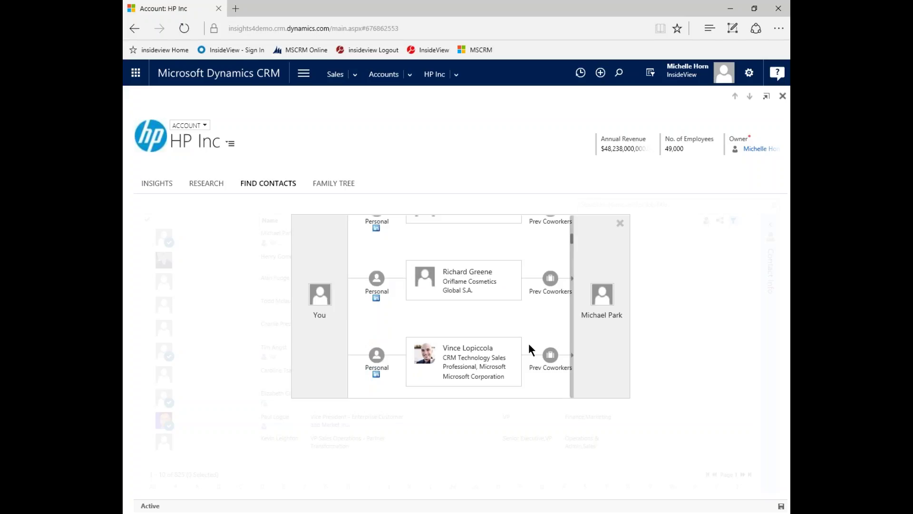
{"action": "left_click", "coordinate": [619, 224]}
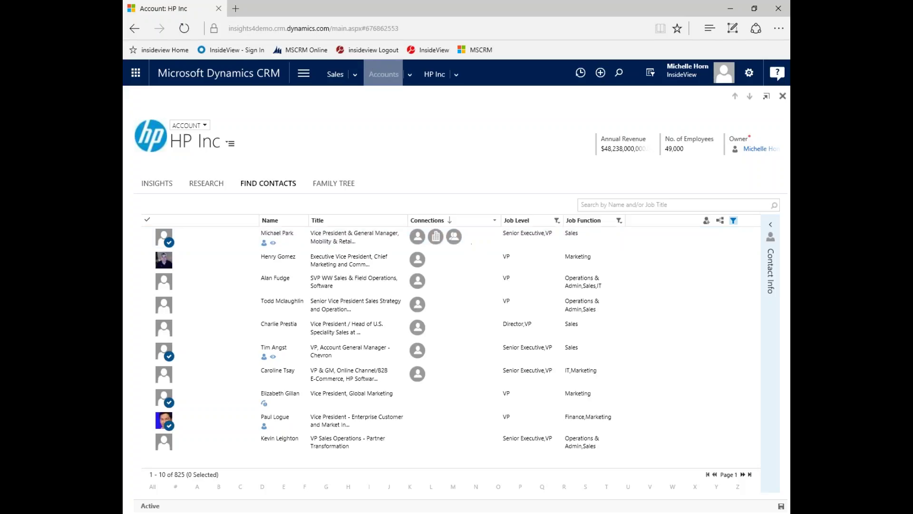
- Open the InsideView Technologies, Inc. account from the accounts list and show its contact finder
{"action": "left_click", "coordinate": [355, 76]}
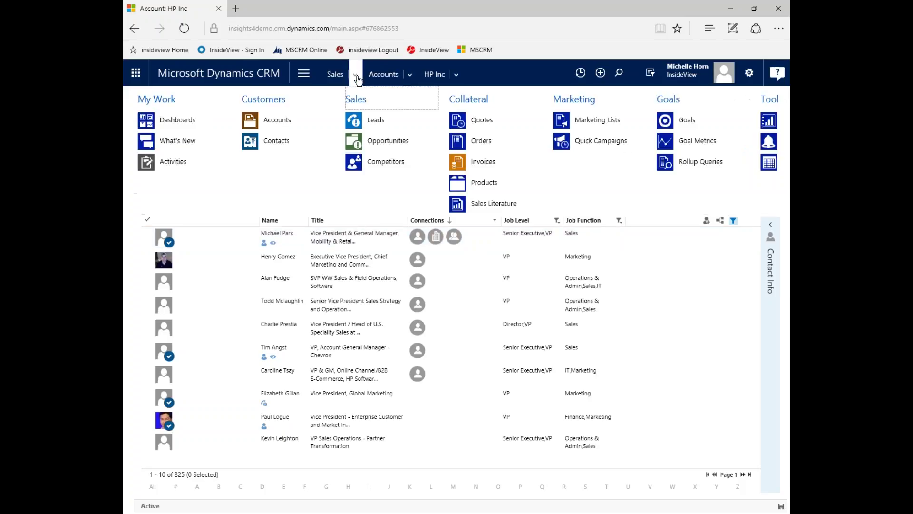
{"action": "left_click", "coordinate": [277, 120]}
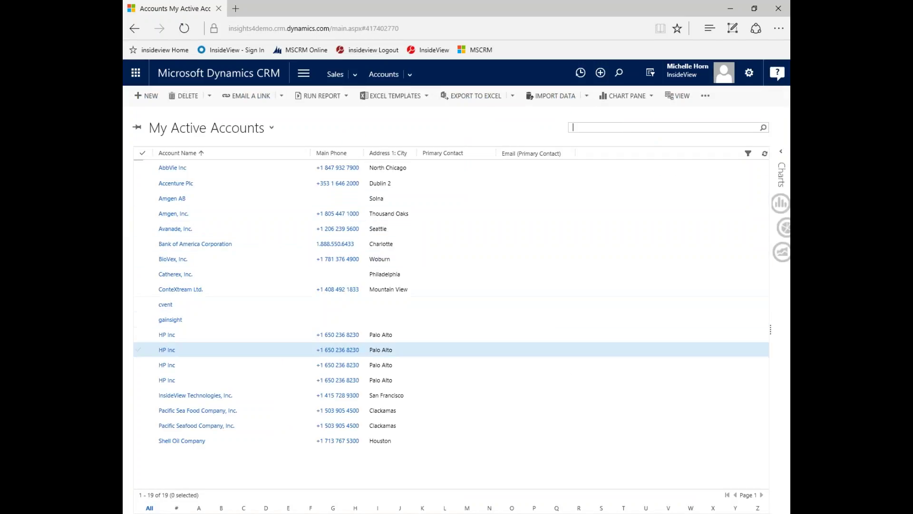
{"action": "left_click", "coordinate": [174, 395]}
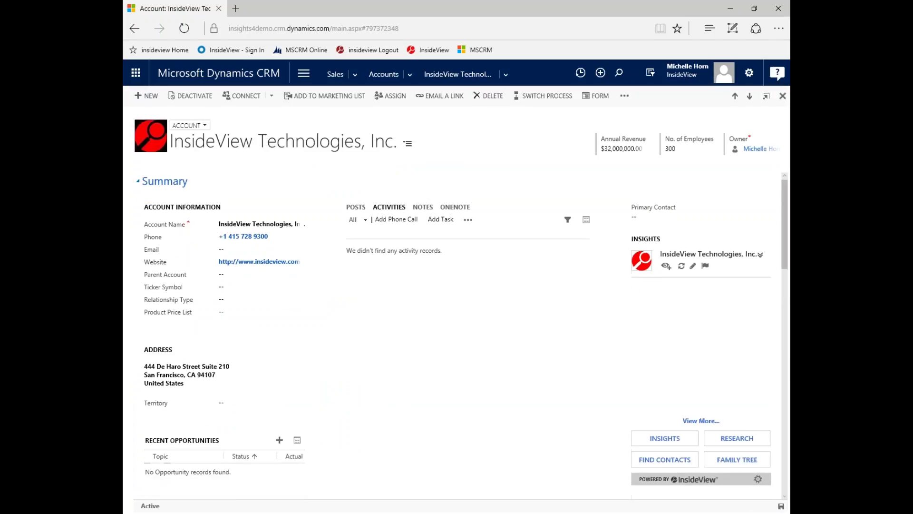
{"action": "left_click", "coordinate": [674, 466]}
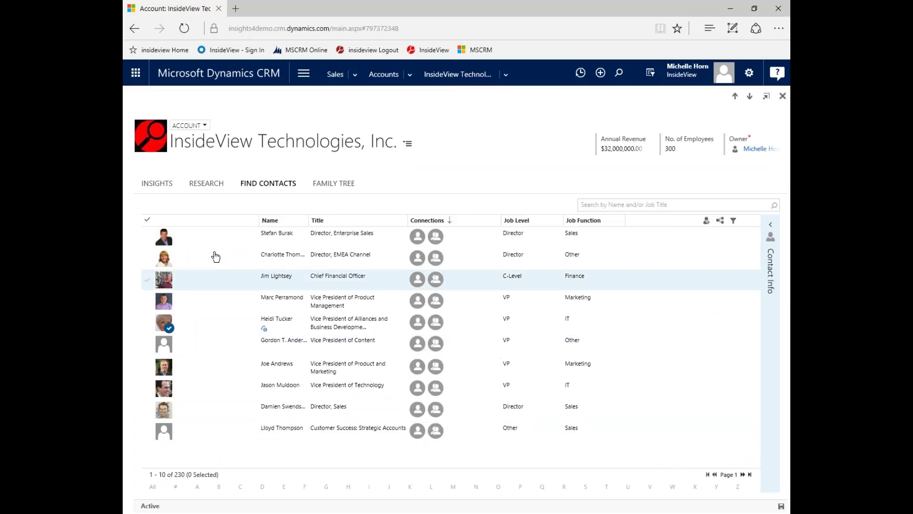
- Add InsideView's Director, Enterprise Sales with the EMEA-independent title to CRM as a contact and open the new contact record
{"action": "left_click", "coordinate": [200, 239]}
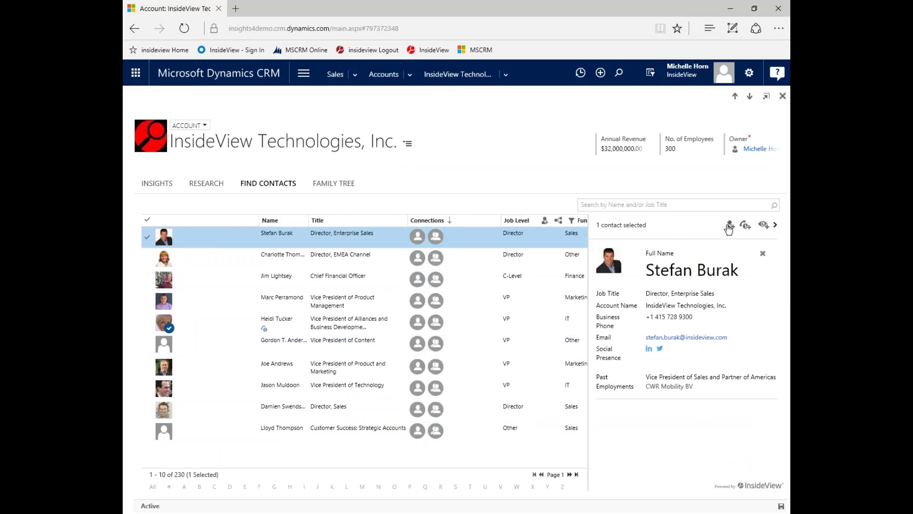
{"action": "left_click", "coordinate": [730, 224]}
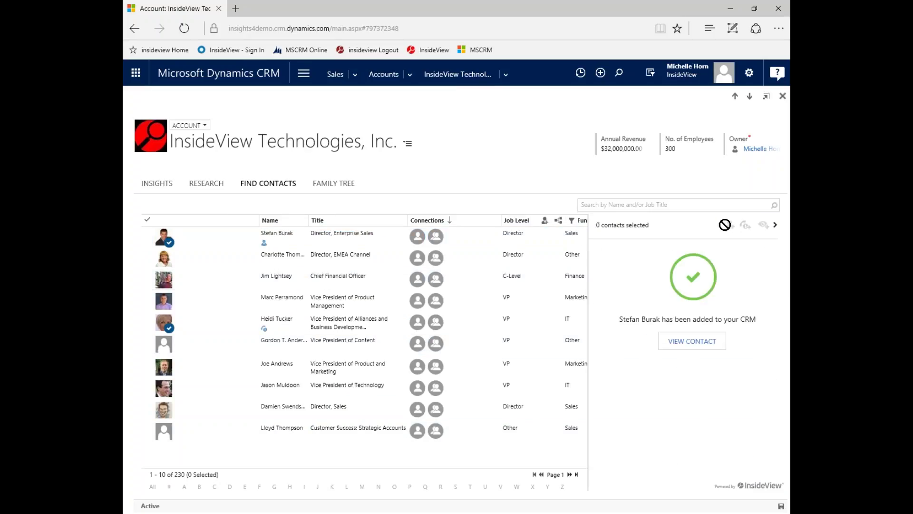
{"action": "left_click", "coordinate": [710, 342]}
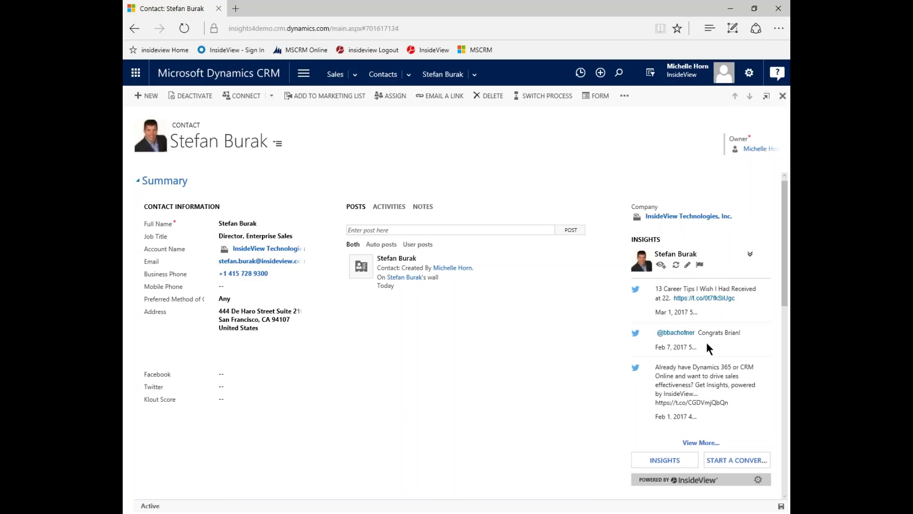
- Open the contact's Start a Conversation page and move the Twitter feed above the News card
{"action": "left_click", "coordinate": [750, 460]}
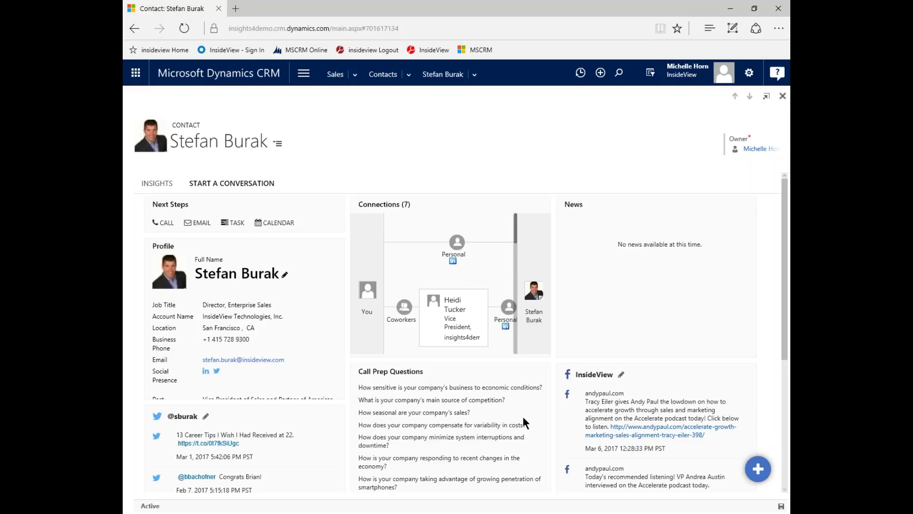
{"action": "scroll", "coordinate": [269, 324], "scroll_direction": "down", "scroll_amount": 1}
{"action": "scroll", "coordinate": [269, 324], "scroll_direction": "down", "scroll_amount": 1}
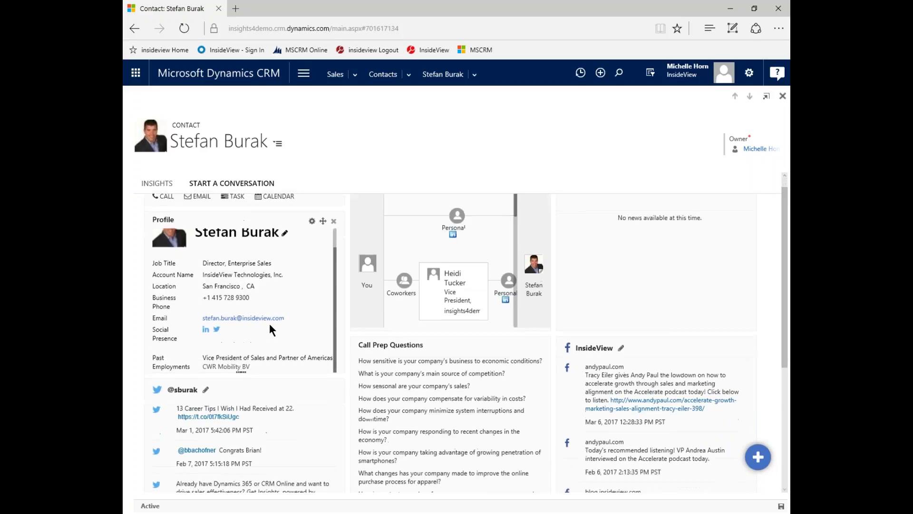
{"action": "scroll", "coordinate": [269, 325], "scroll_direction": "up", "scroll_amount": 1}
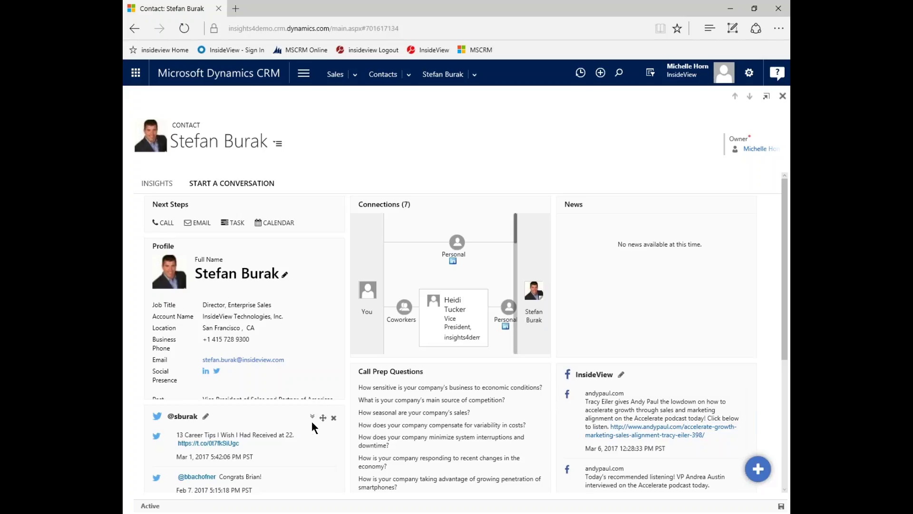
{"action": "left_click_drag", "start_coordinate": [323, 418], "coordinate": [735, 209]}
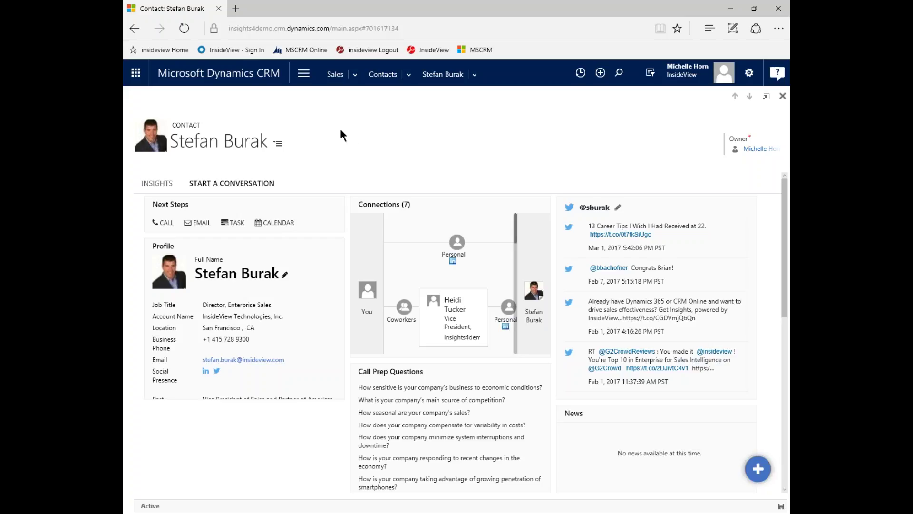
- Open the Discovery Center in the Insights area
{"action": "left_click", "coordinate": [304, 73]}
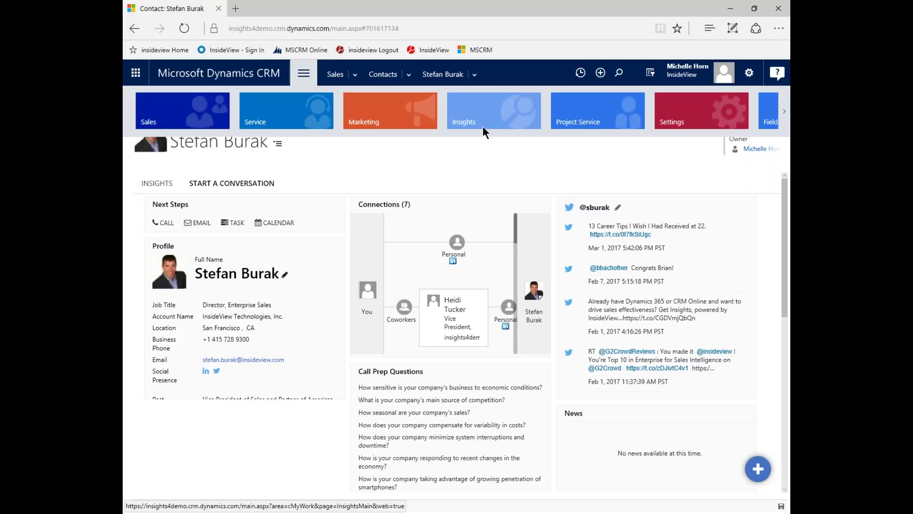
{"action": "left_click", "coordinate": [484, 119]}
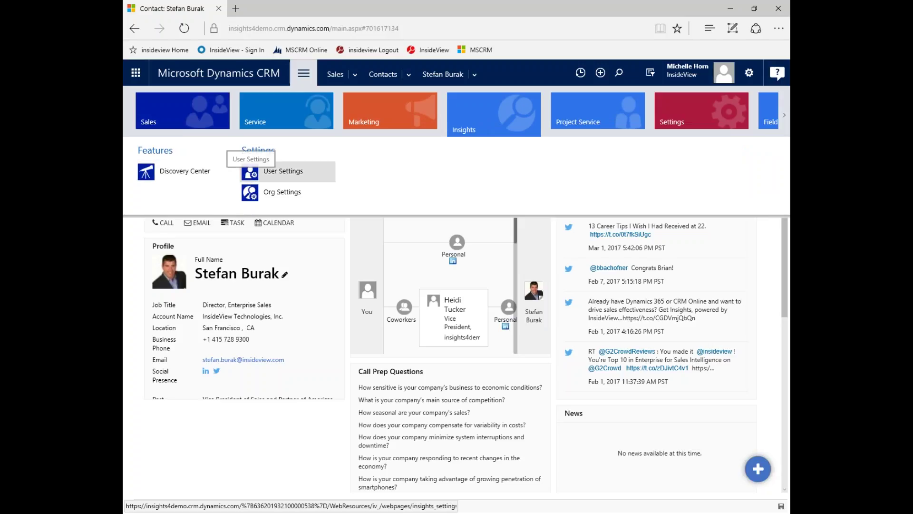
{"action": "left_click", "coordinate": [179, 170]}
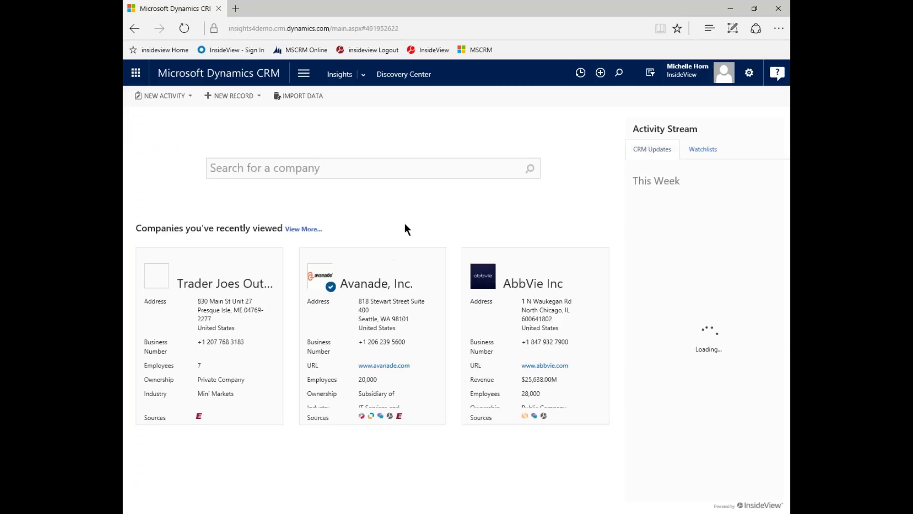
- Search the Discovery Center for twitter and open the company profile of Twitter, Inc
{"action": "left_click", "coordinate": [377, 167]}
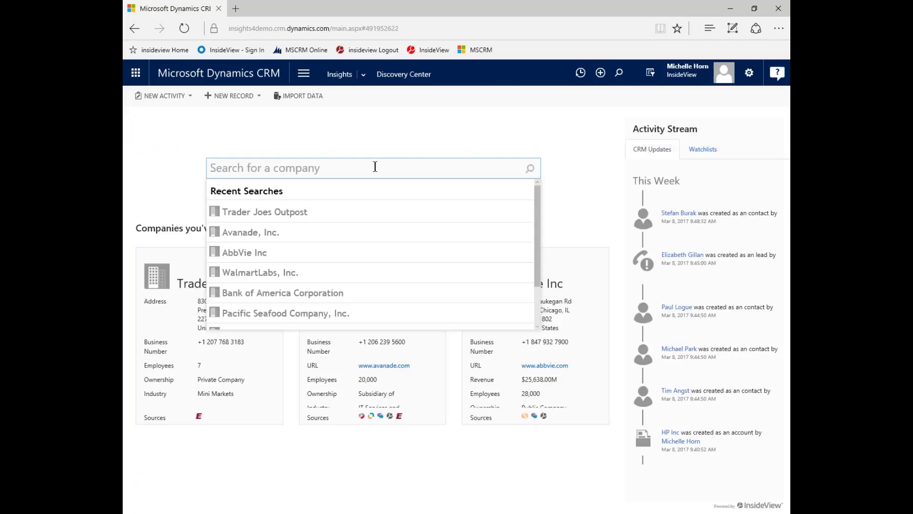
{"action": "type", "text": "twitter"}
{"action": "key", "text": "Return"}
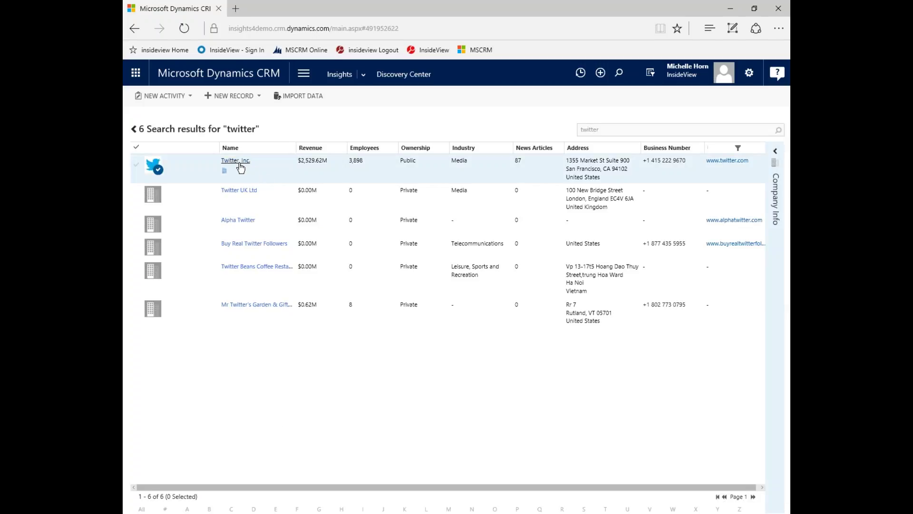
{"action": "left_click", "coordinate": [237, 160]}
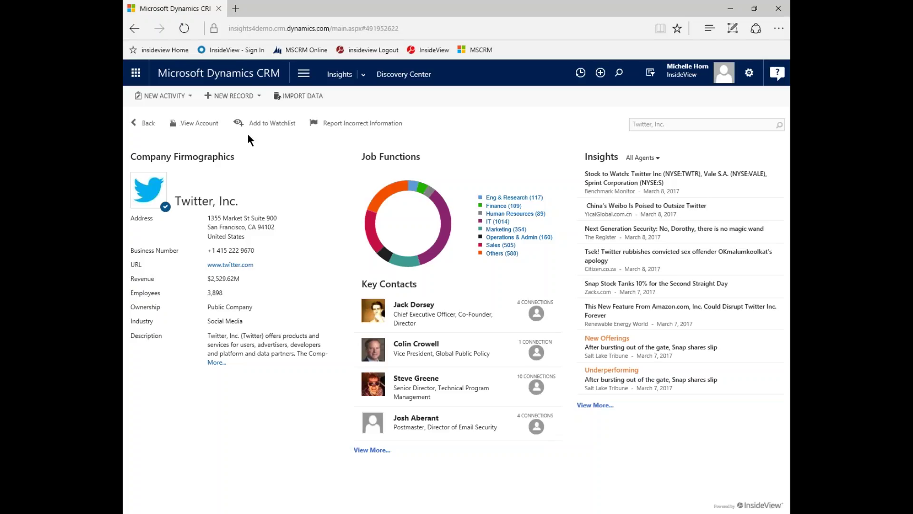
- Add Twitter, Inc. to the watchlist from its company profile
{"action": "left_click", "coordinate": [273, 125]}
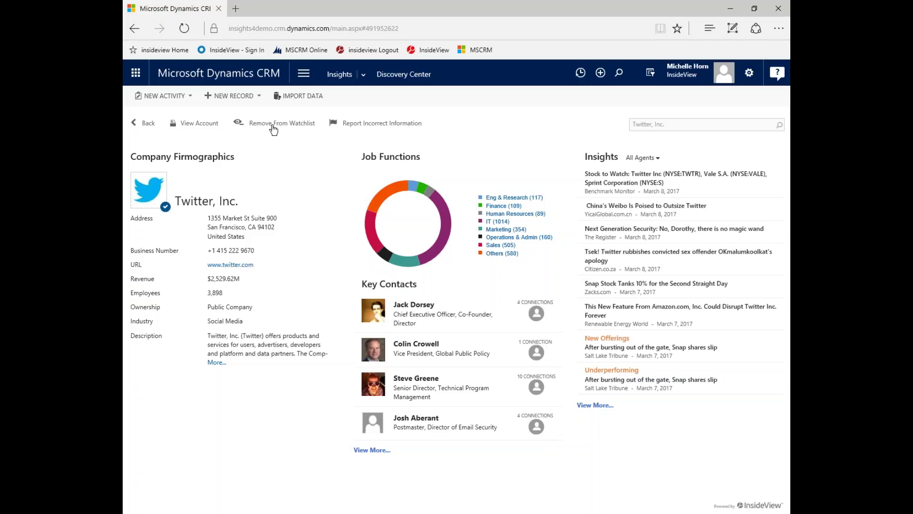
- Switch to the open Outlook message with the InsideView insights for the Demo watchlist and read through its company alerts
{"action": "mouse_move", "coordinate": [449, 510]}
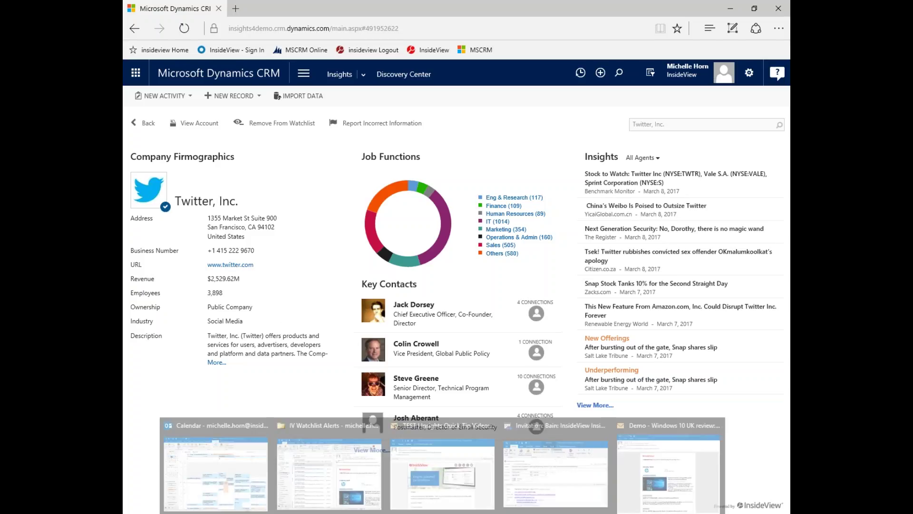
{"action": "left_click", "coordinate": [645, 454]}
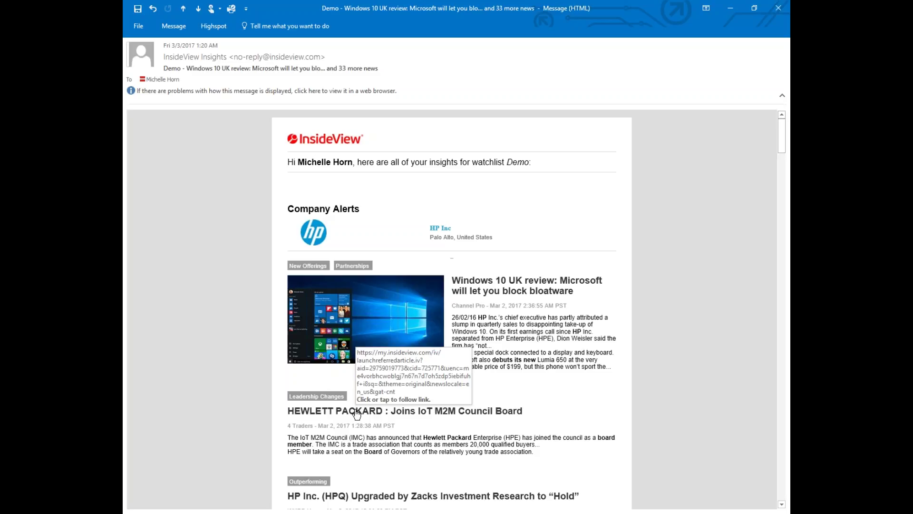
{"action": "scroll", "coordinate": [366, 417], "scroll_direction": "down", "scroll_amount": 3}
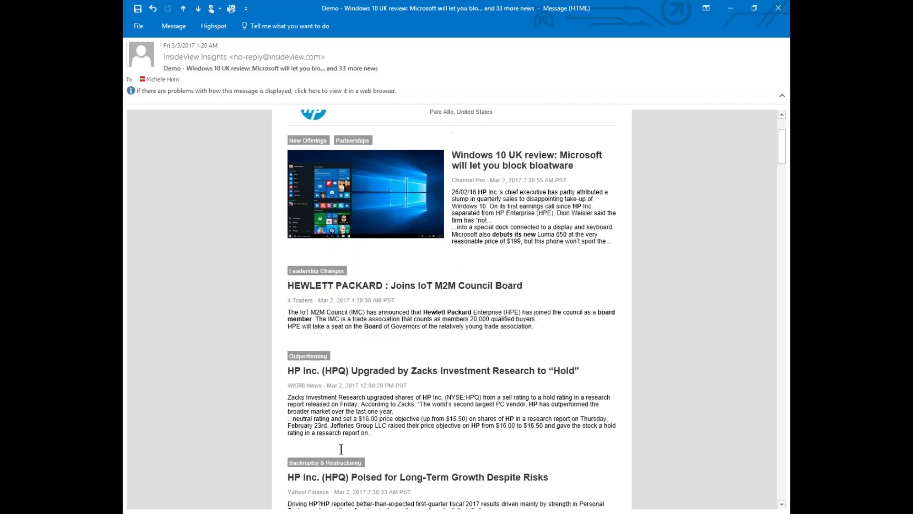
{"action": "scroll", "coordinate": [320, 467], "scroll_direction": "down", "scroll_amount": 1}
{"action": "scroll", "coordinate": [322, 336], "scroll_direction": "down", "scroll_amount": 2}
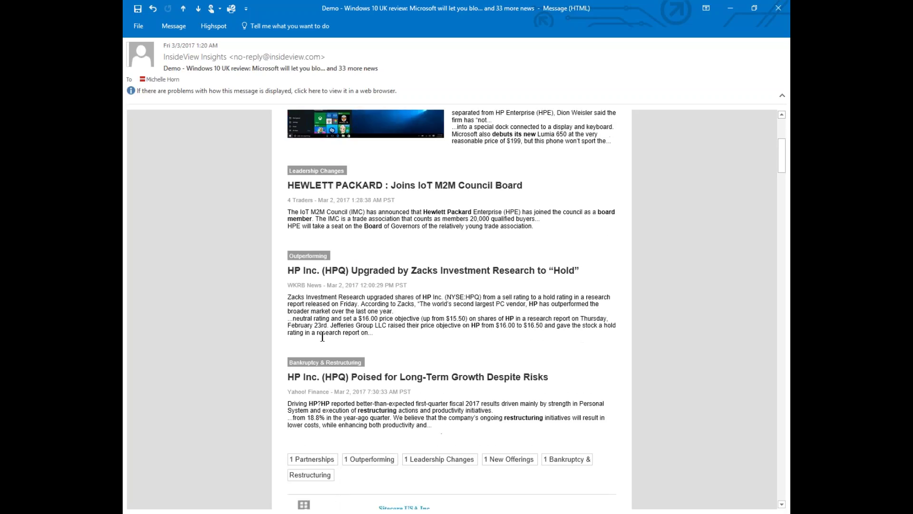
{"action": "scroll", "coordinate": [322, 336], "scroll_direction": "down", "scroll_amount": 7}
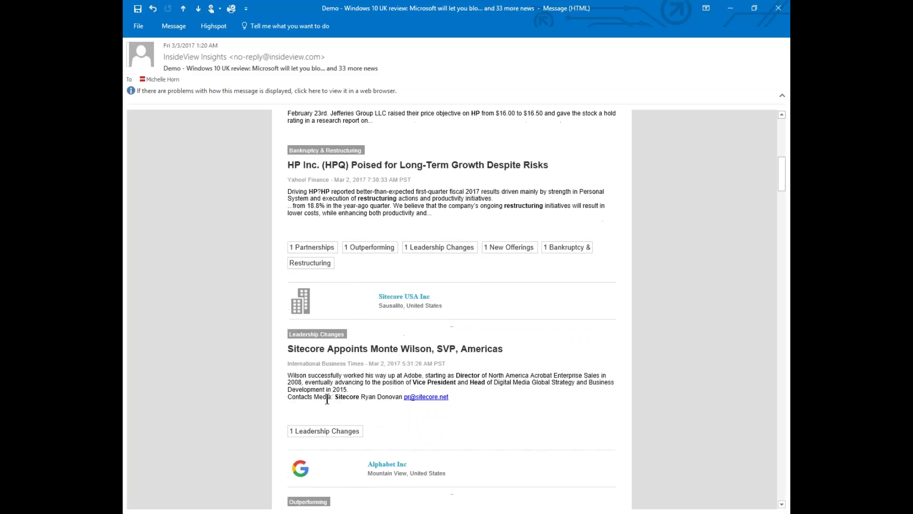
{"action": "scroll", "coordinate": [317, 416], "scroll_direction": "down", "scroll_amount": 2}
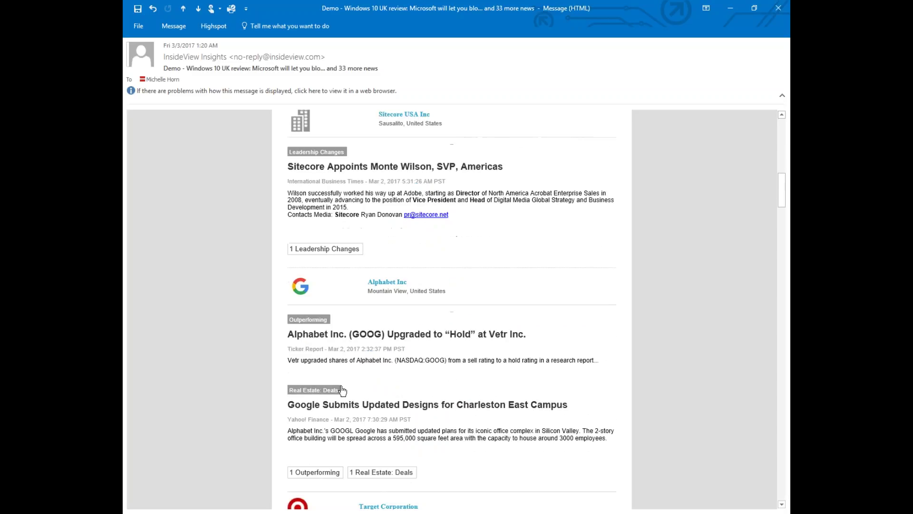
{"action": "scroll", "coordinate": [316, 416], "scroll_direction": "down", "scroll_amount": 3}
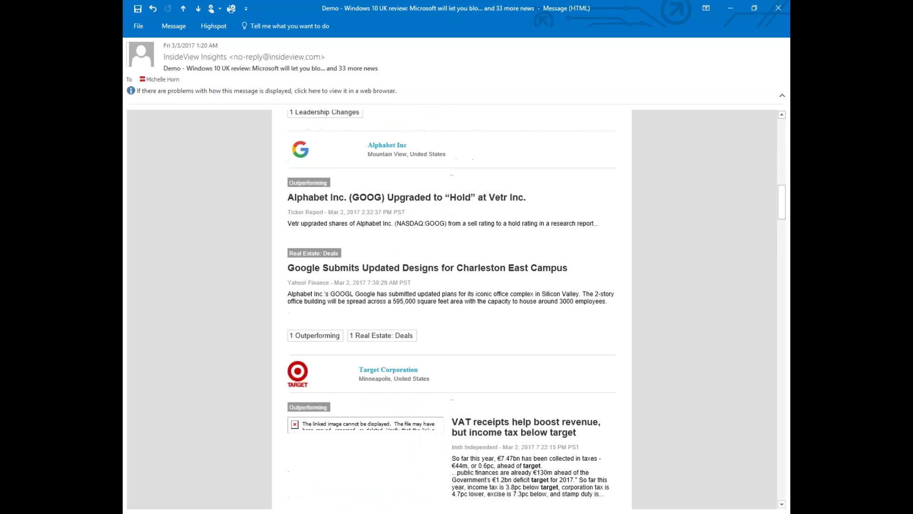